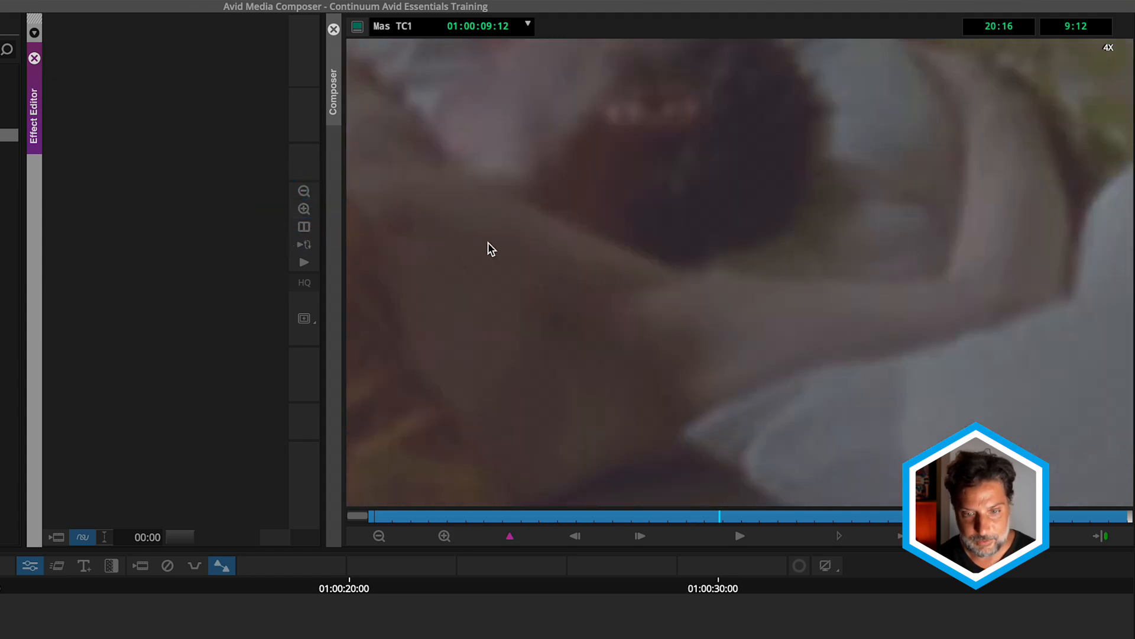
Pan the magnified frame to the sleeping person's arm and face, and play the footage to examine its noise
drag(477, 209, 827, 277)
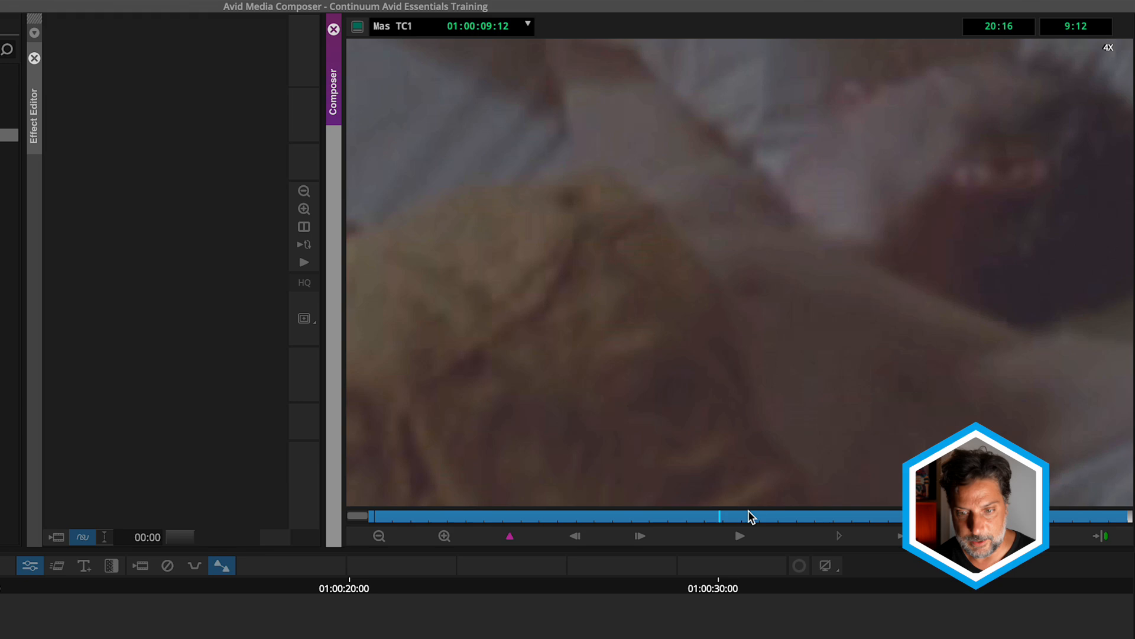
click(740, 540)
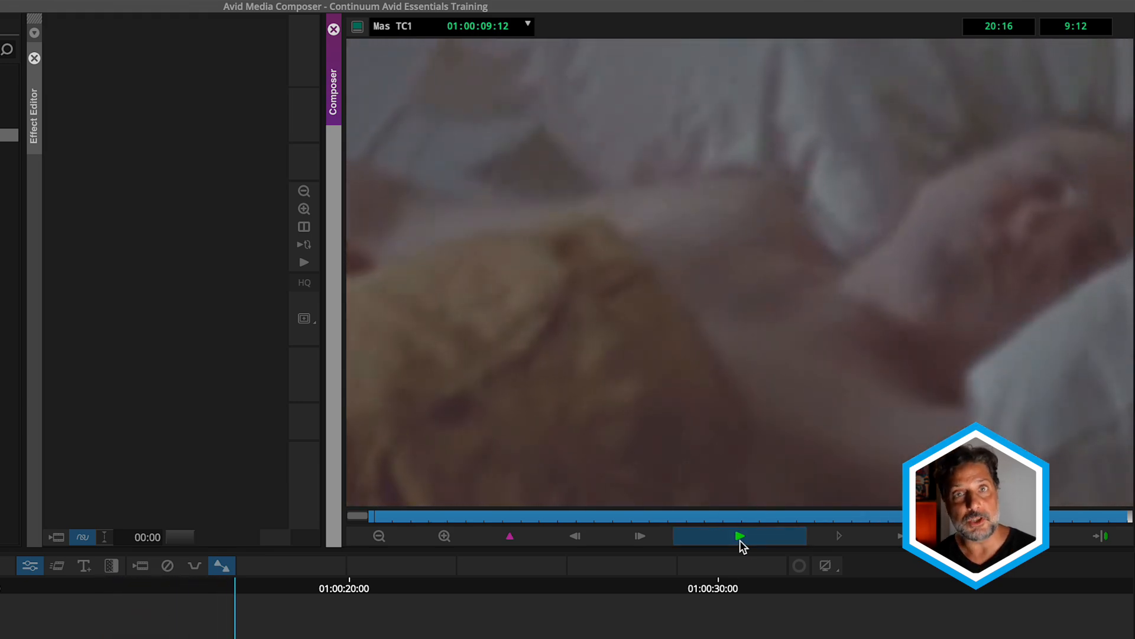
click(740, 540)
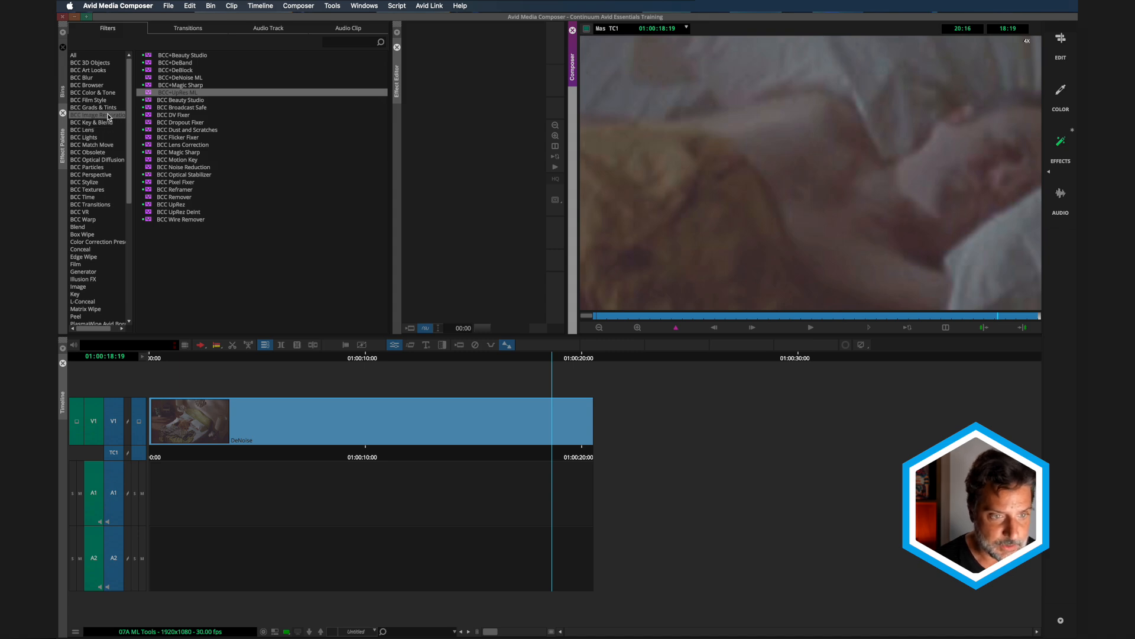
Apply the BCC+DeNoise ML filter to the DeNoise clip on track V1
click(148, 78)
drag(147, 78, 148, 79)
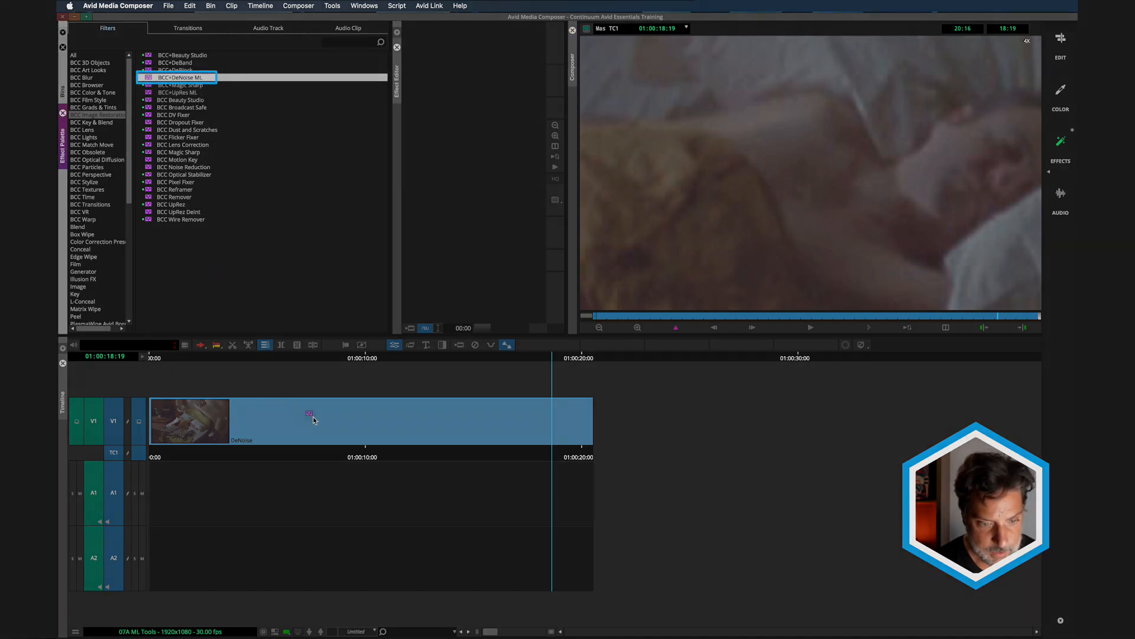
drag(313, 417, 315, 422)
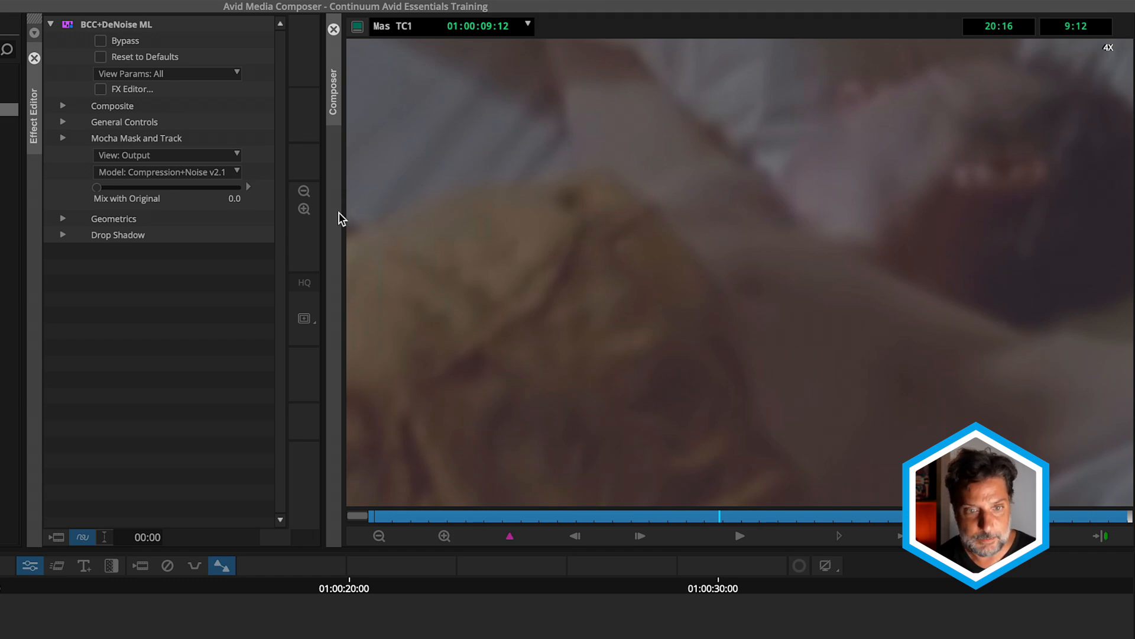
Compare the DeNoise effect with its bypassed state, and try the Camera Noise v2.1 model before returning to Compression+Noise v2.1
click(102, 41)
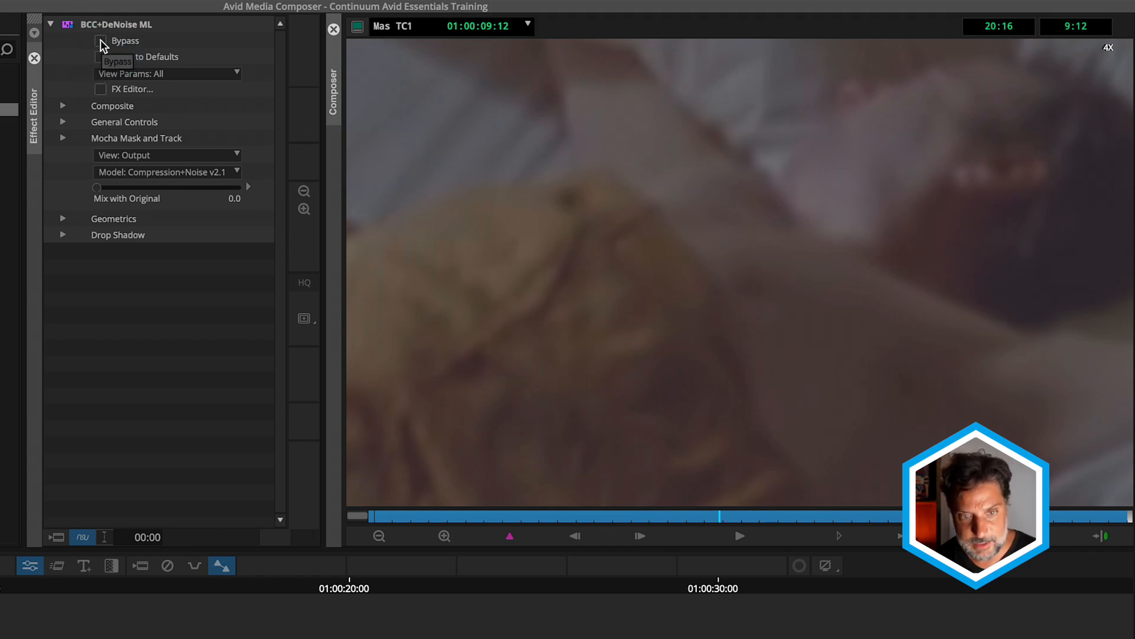
click(101, 42)
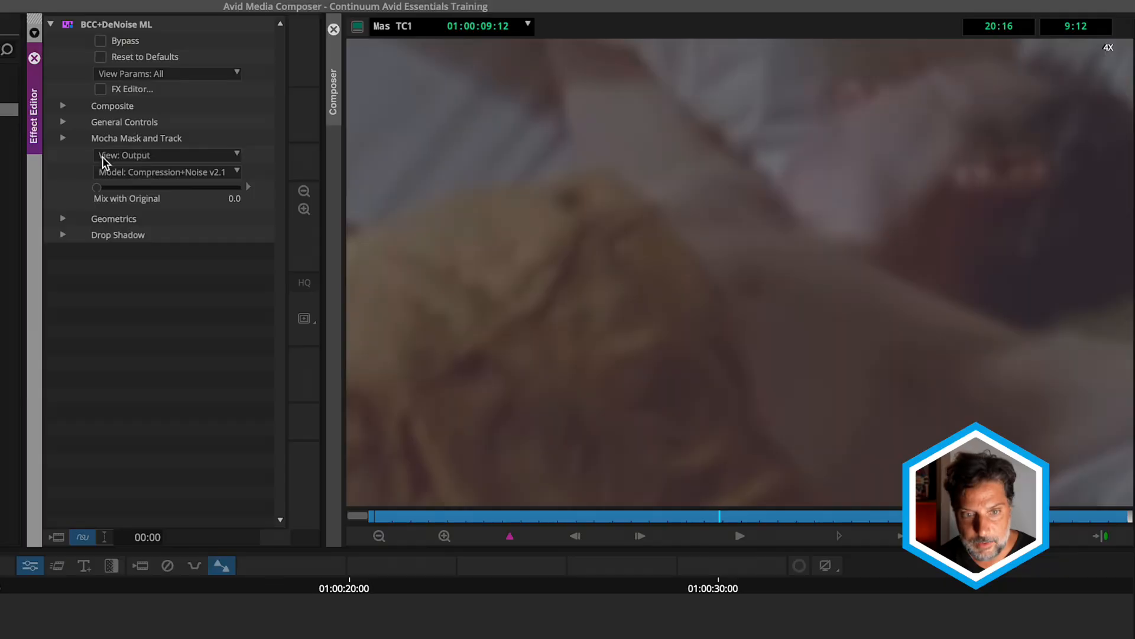
click(169, 172)
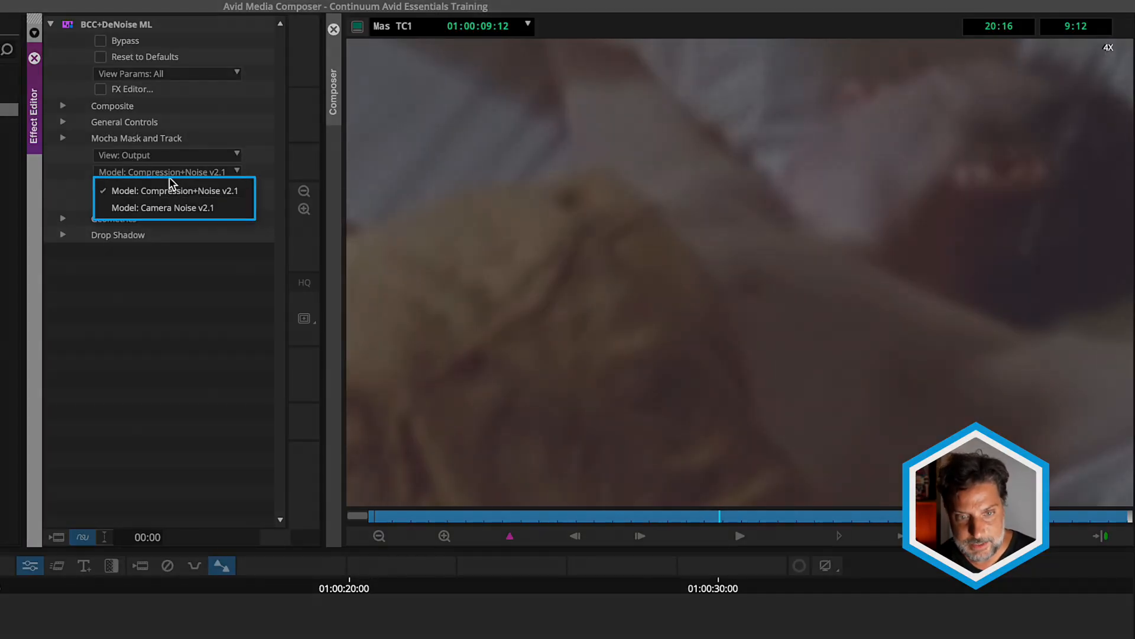
click(165, 212)
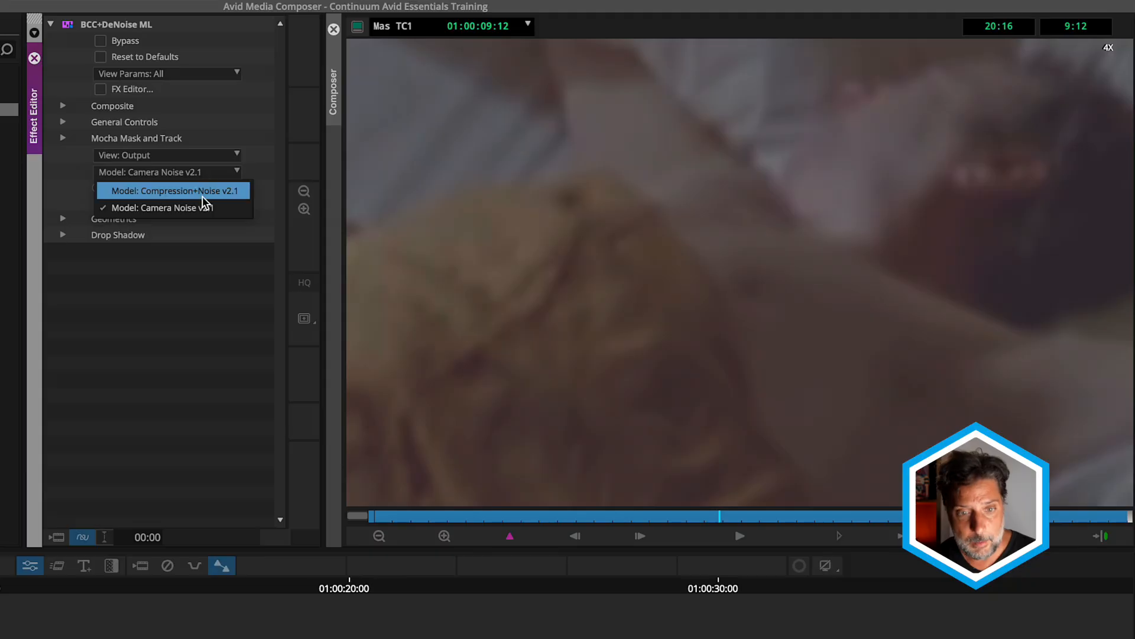
click(202, 197)
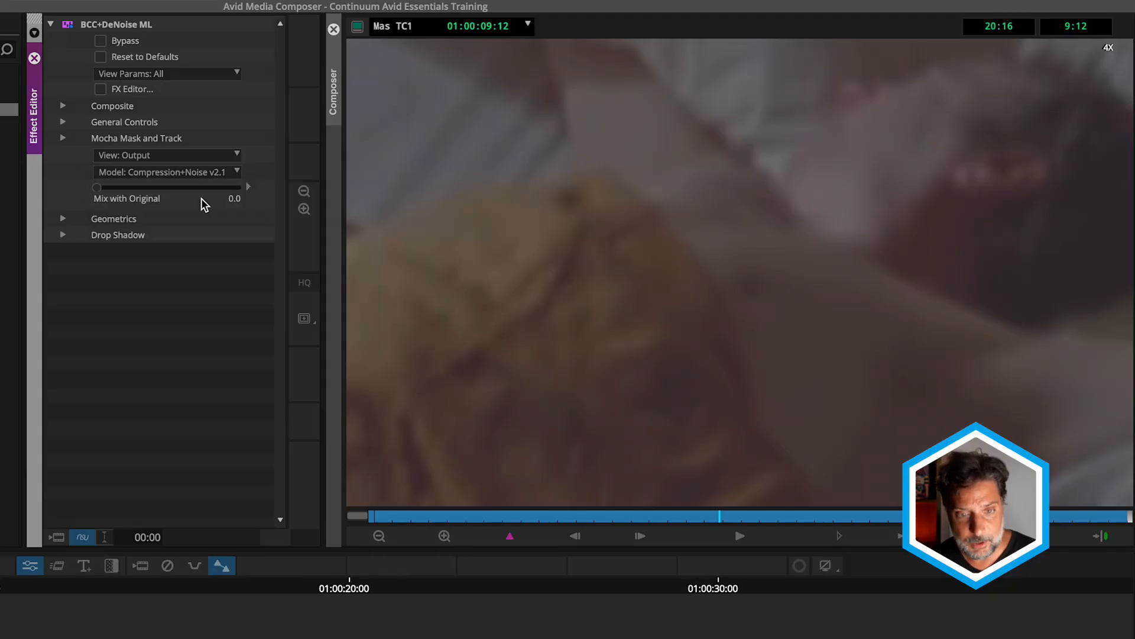
Inspect the noise removed by the DeNoise effect by playing the clip in the Noise view, and return the view to Output
click(197, 151)
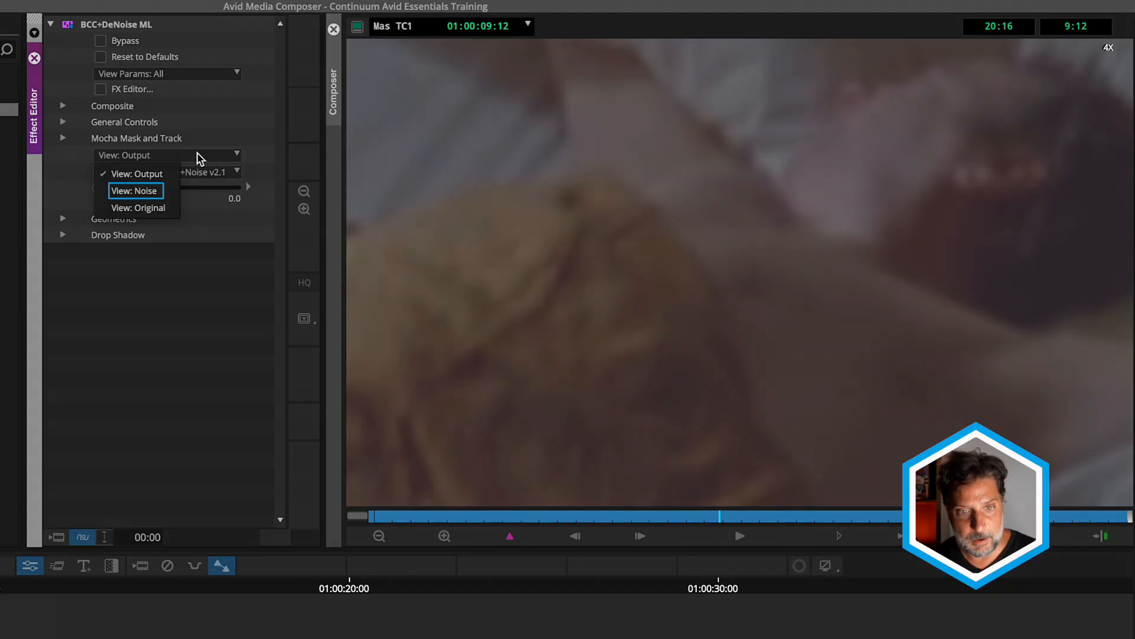
click(165, 191)
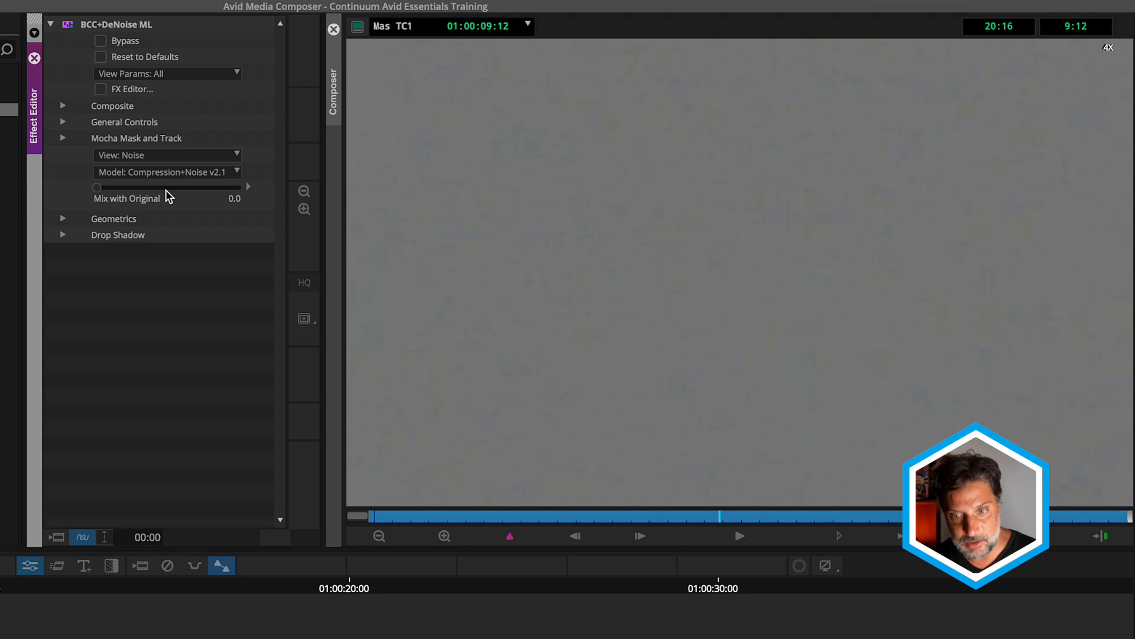
click(739, 538)
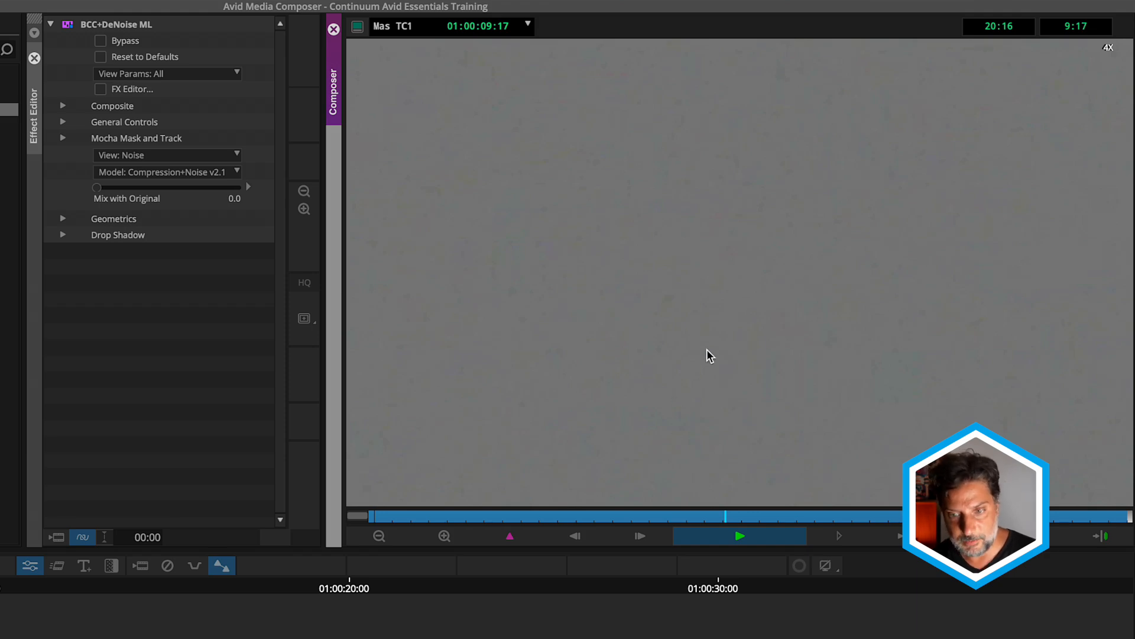
click(190, 155)
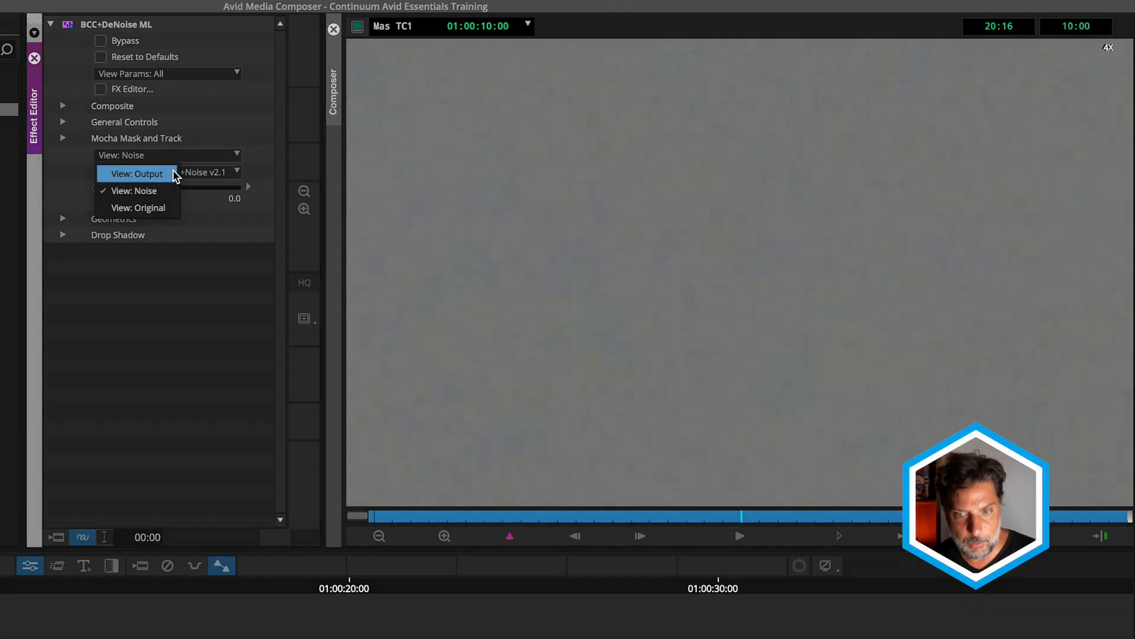
click(162, 171)
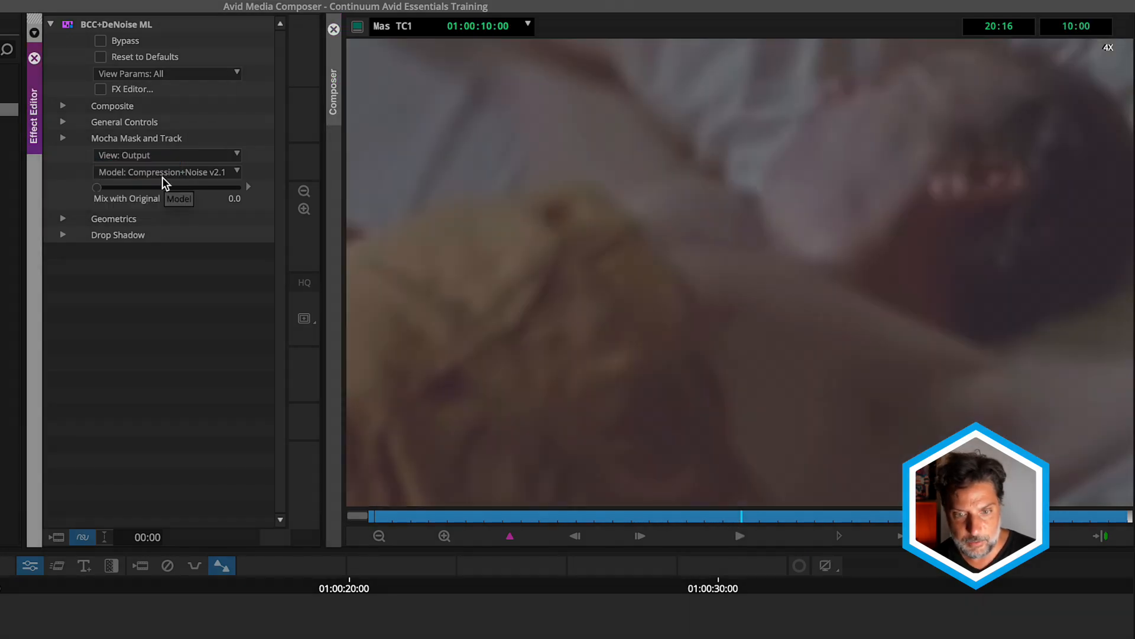
Stack the BCC+UpRes ML filter on top of the DeNoise effect on the V1 clip
click(303, 191)
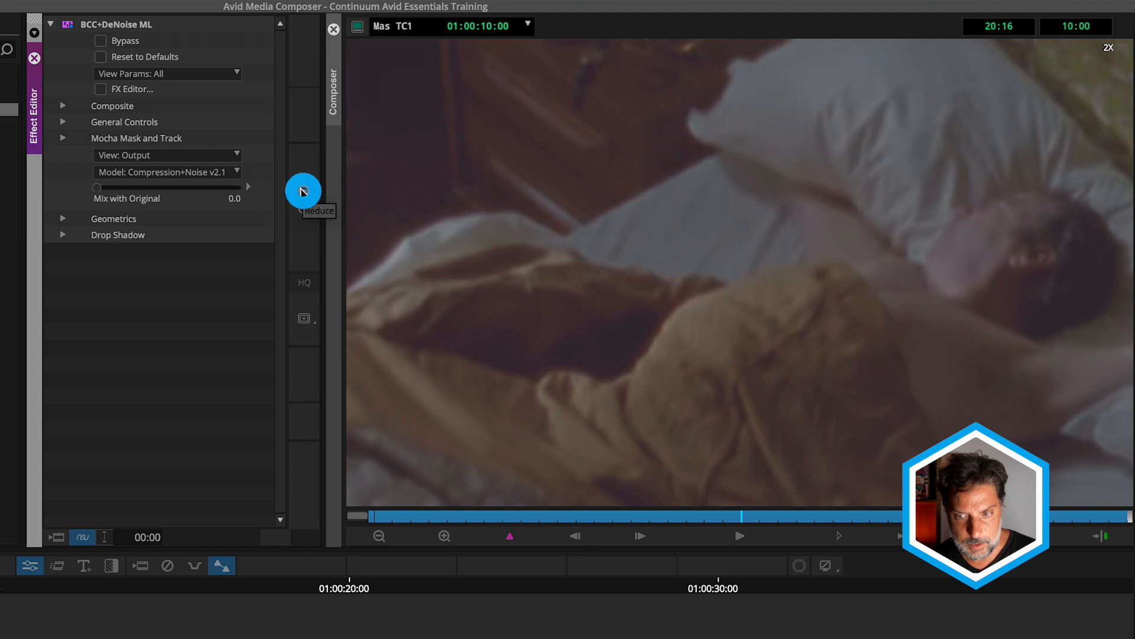
click(303, 191)
click(303, 191)
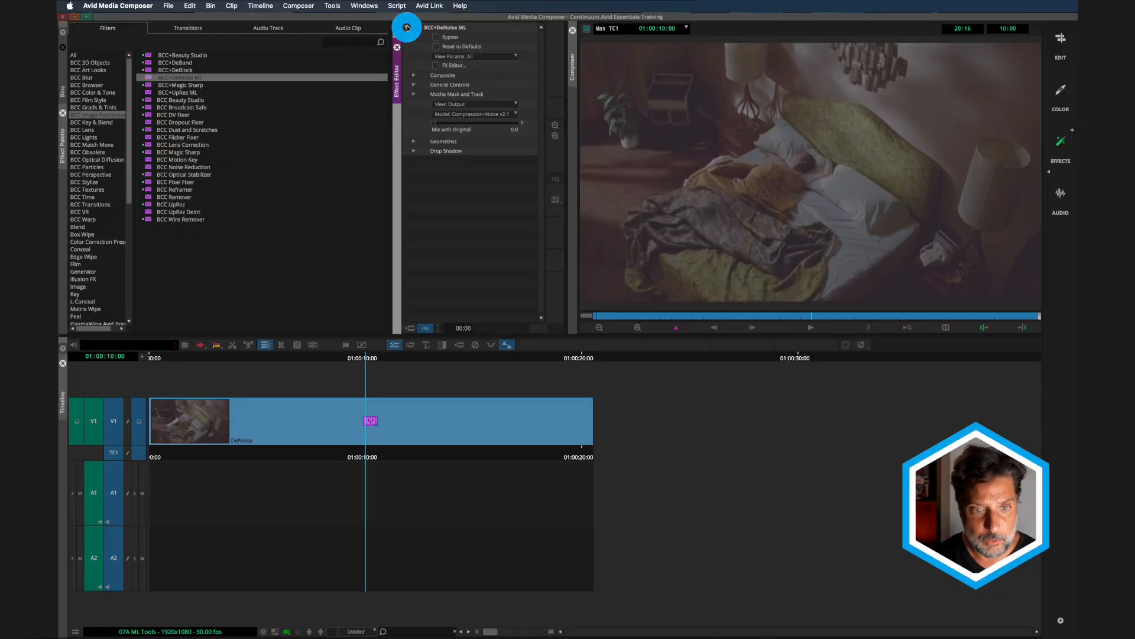
click(407, 27)
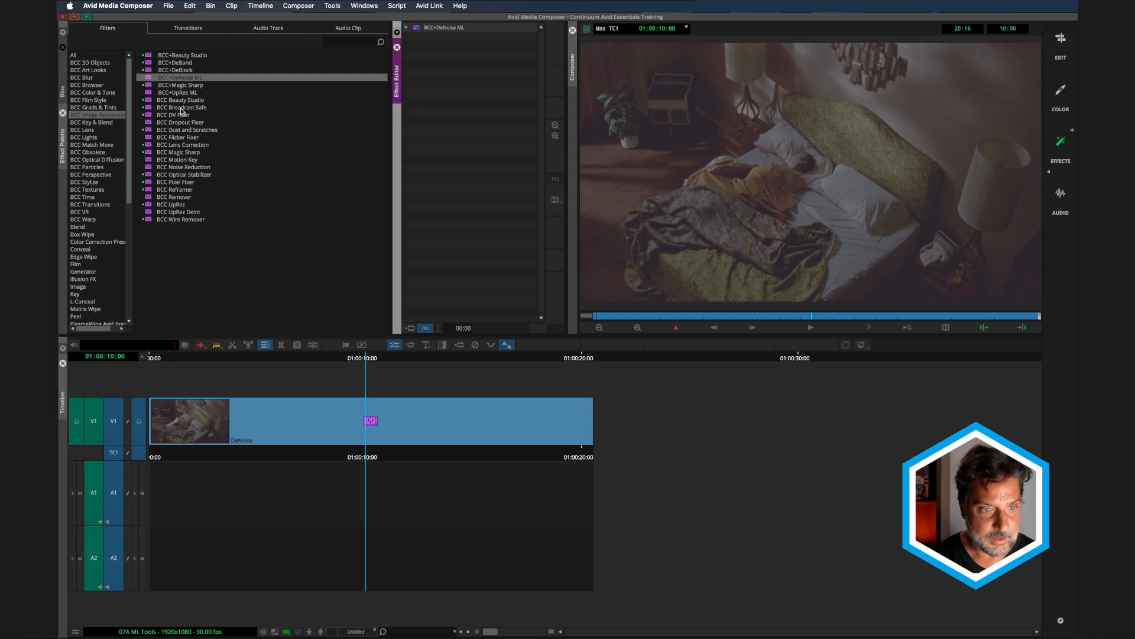
click(149, 93)
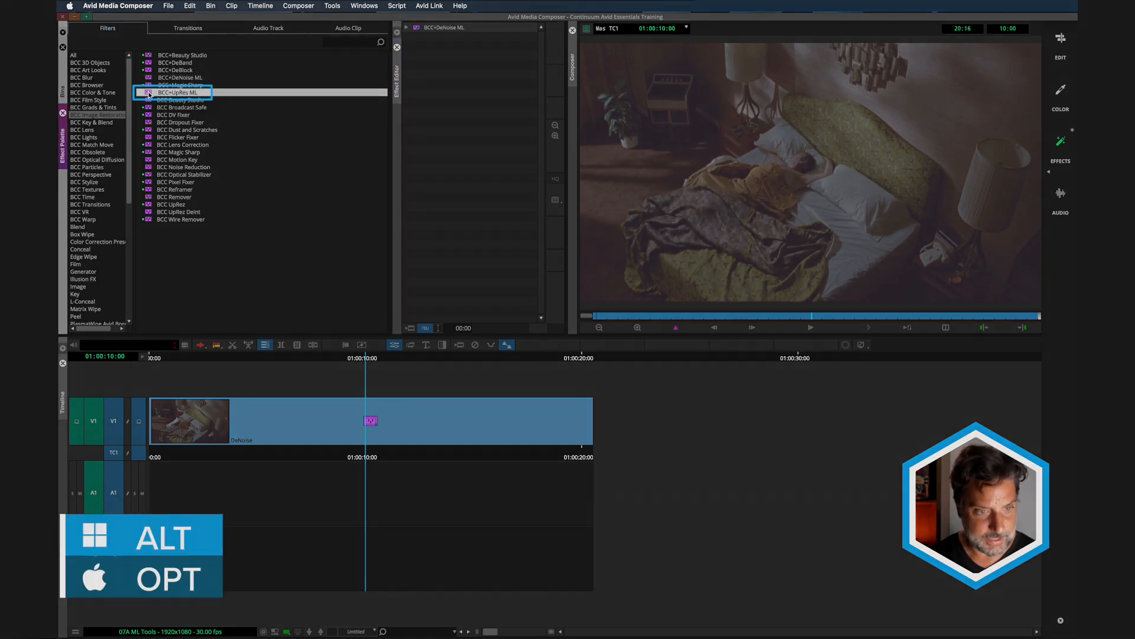
drag(149, 93, 271, 431)
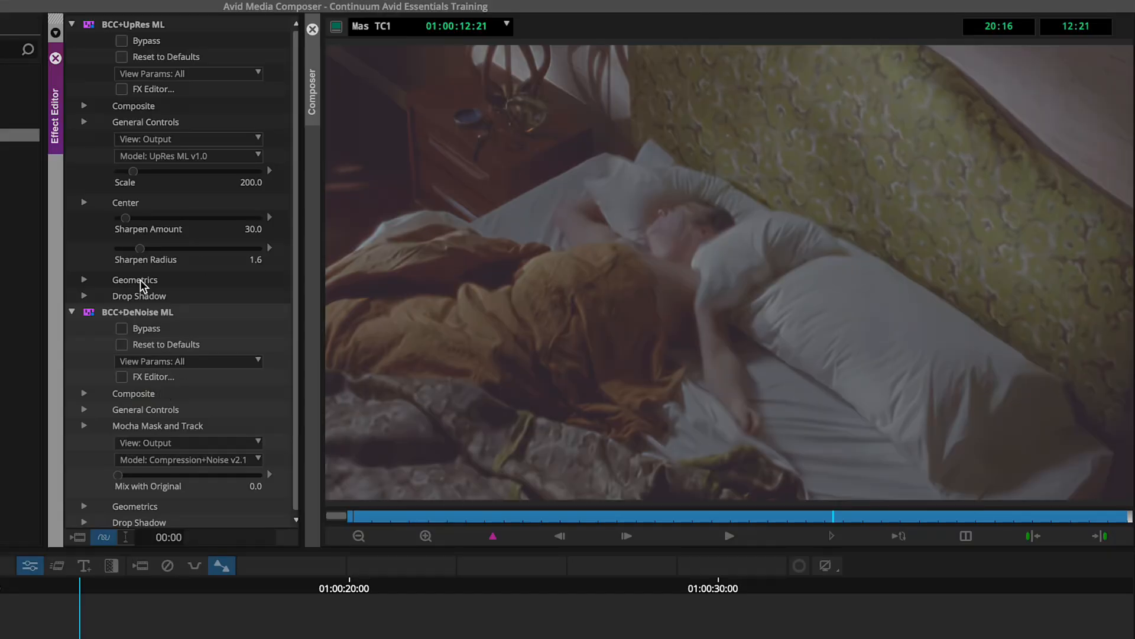
Collapse the DeNoise effect's parameters and set the UpRes effect's Center X to -100
click(122, 329)
click(71, 312)
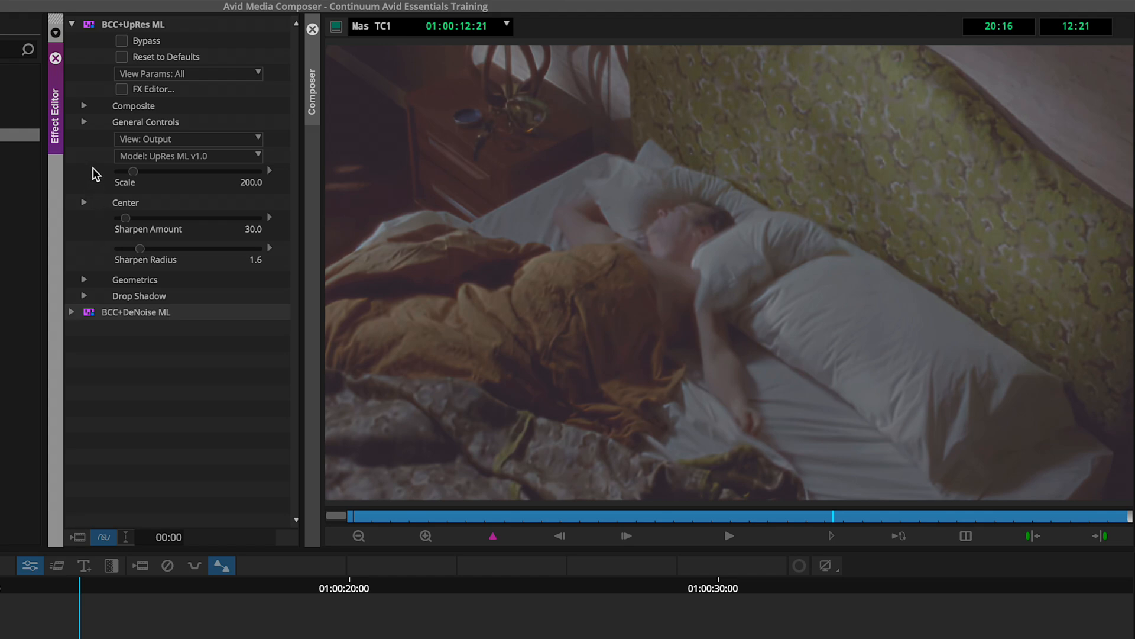
click(84, 203)
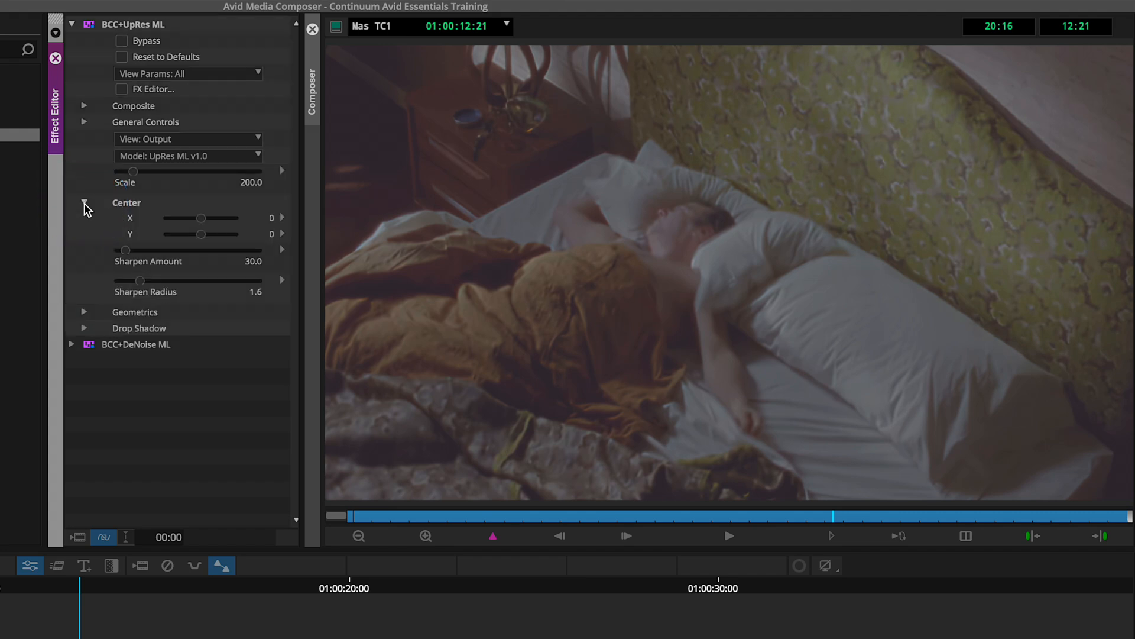
click(201, 218)
text(-100)
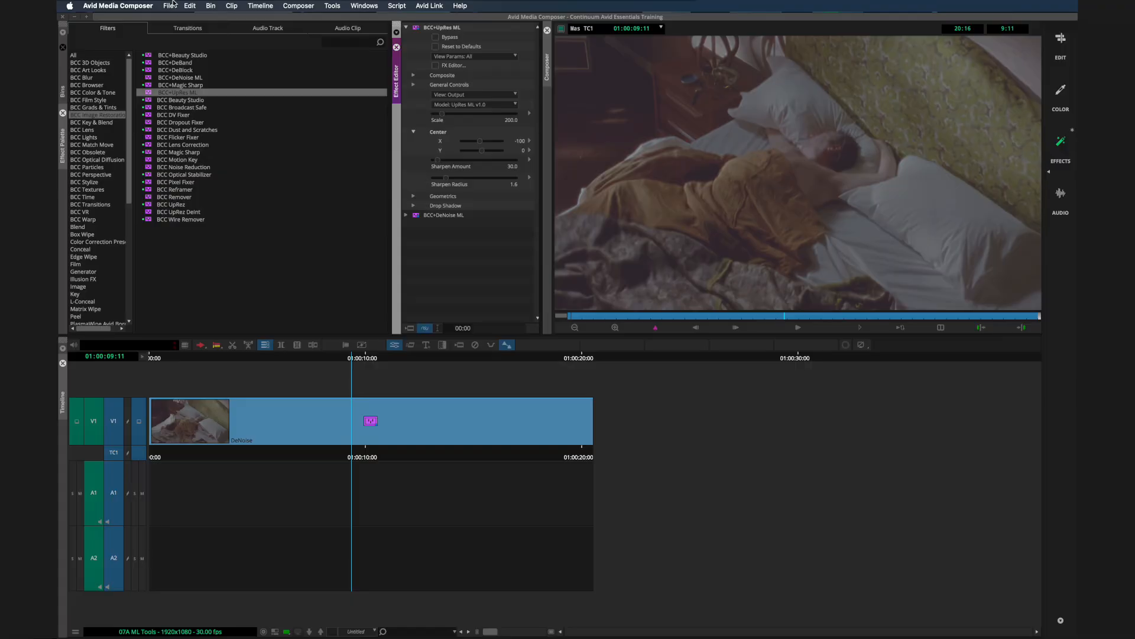
Close the current project and start a new project named "UpRez ML BCC"
click(172, 6)
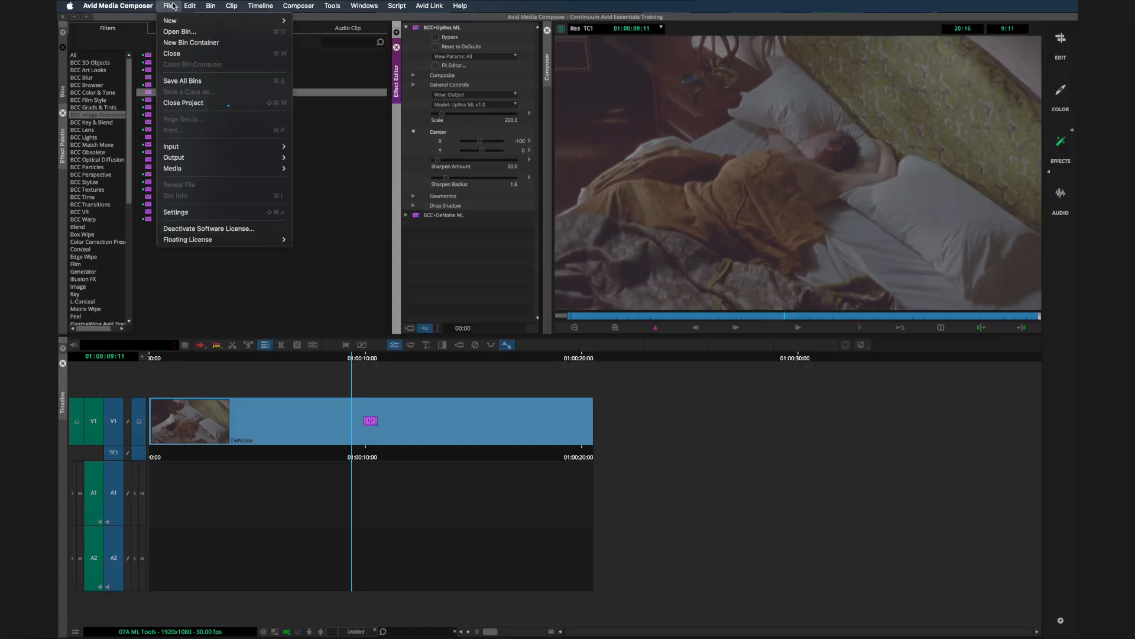
click(208, 106)
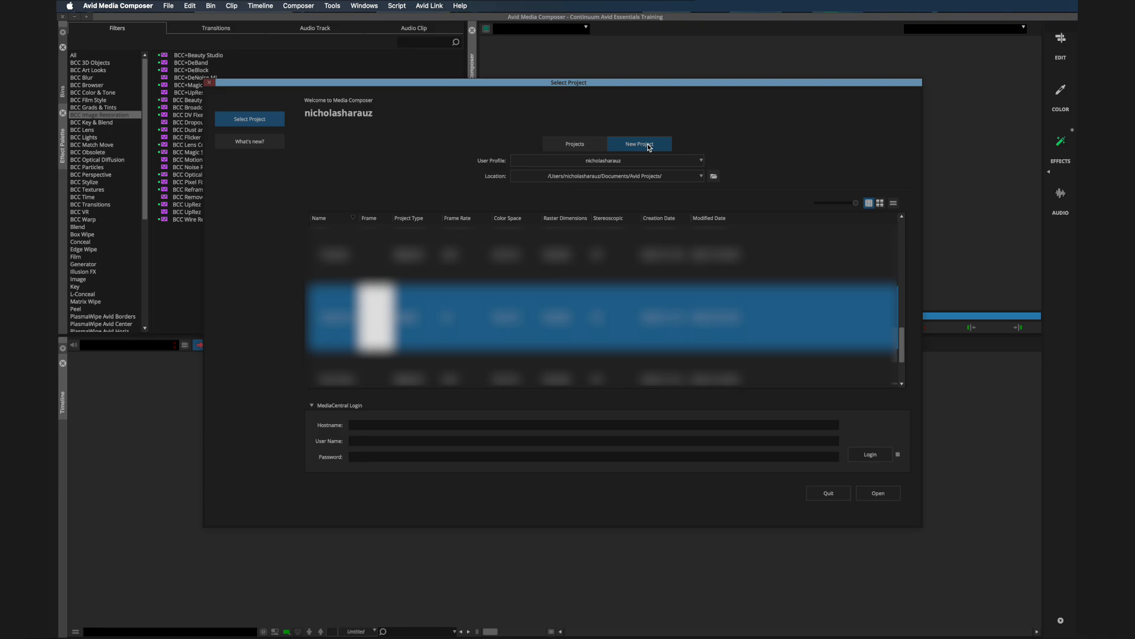
click(648, 147)
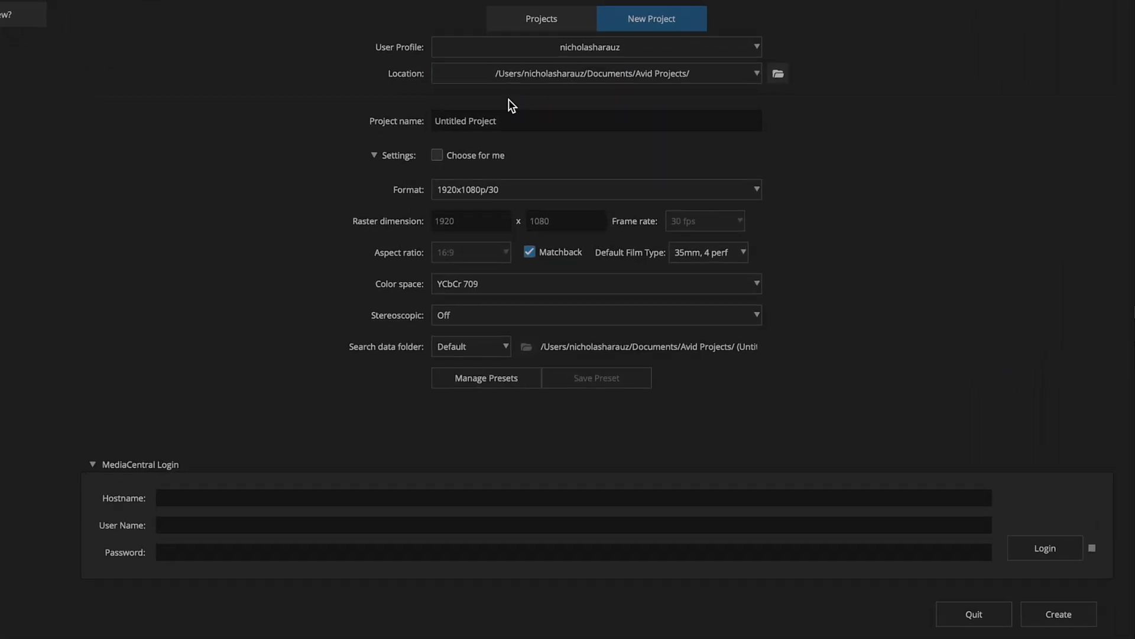
click(550, 203)
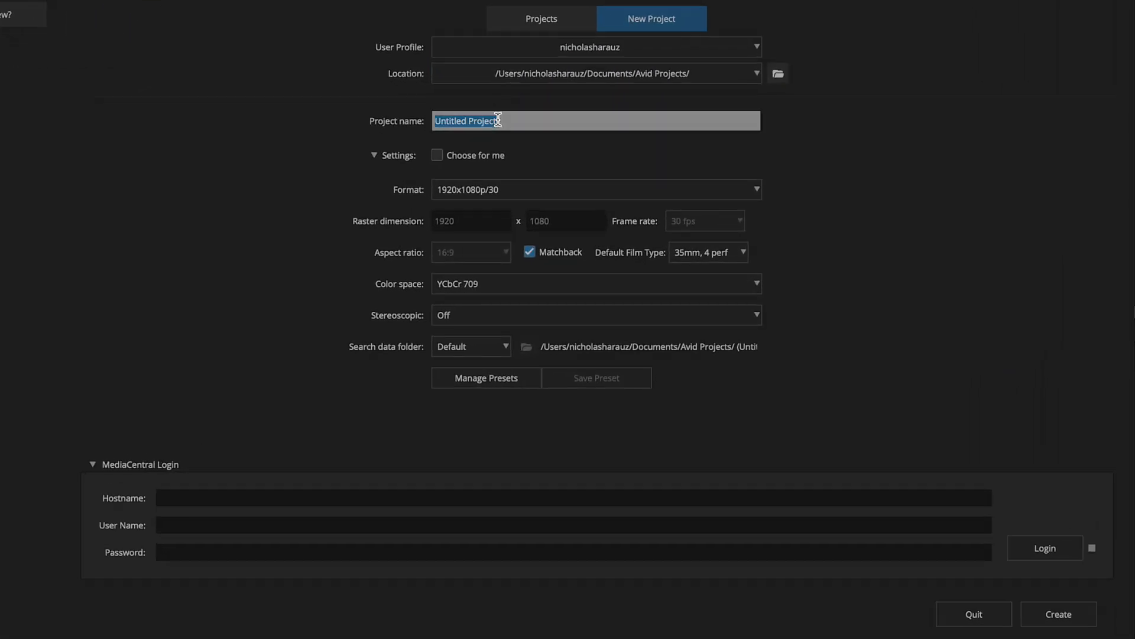
text(UpRez ML BCC)
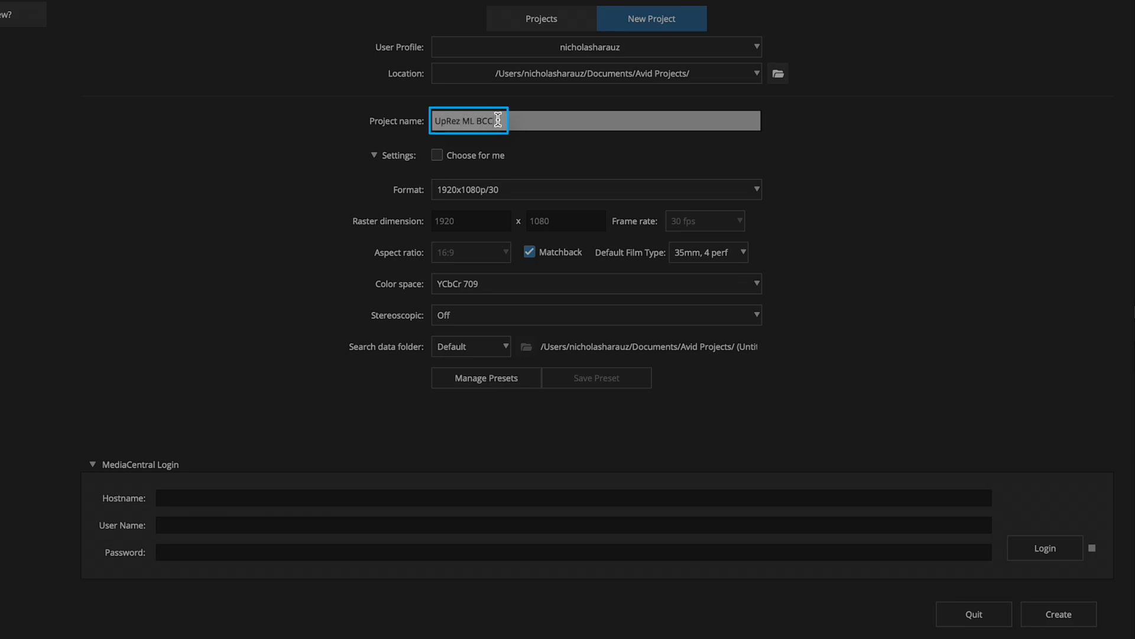
Set the new project's format to 8K UHD 30P and its color space to RGB 2020, and create it
click(484, 192)
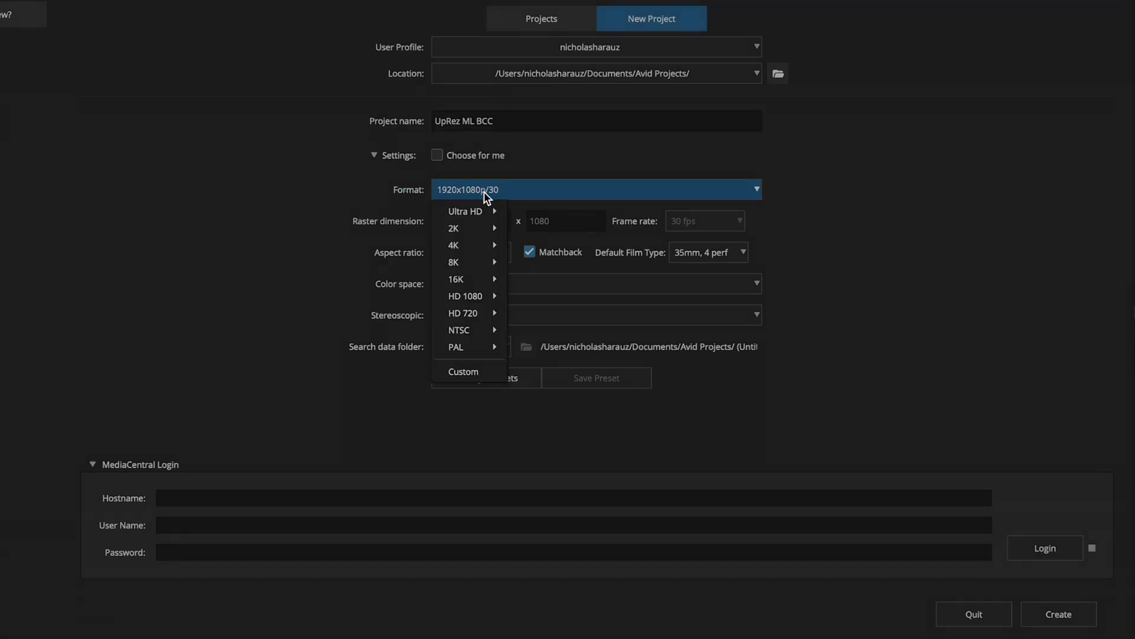
mouse_move(490, 267)
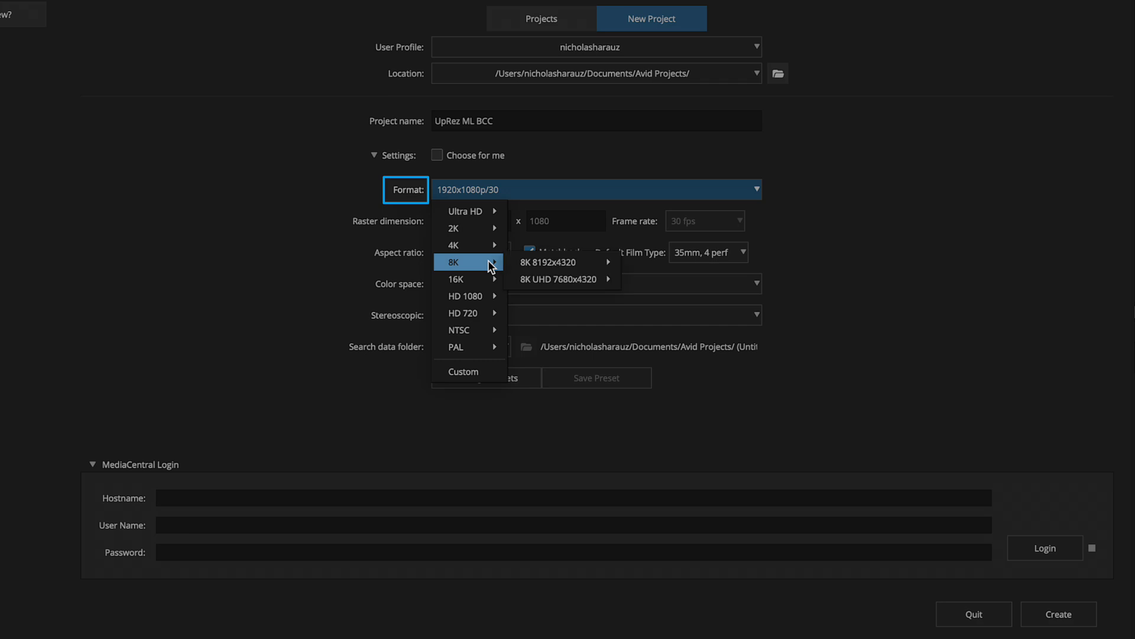
mouse_move(541, 276)
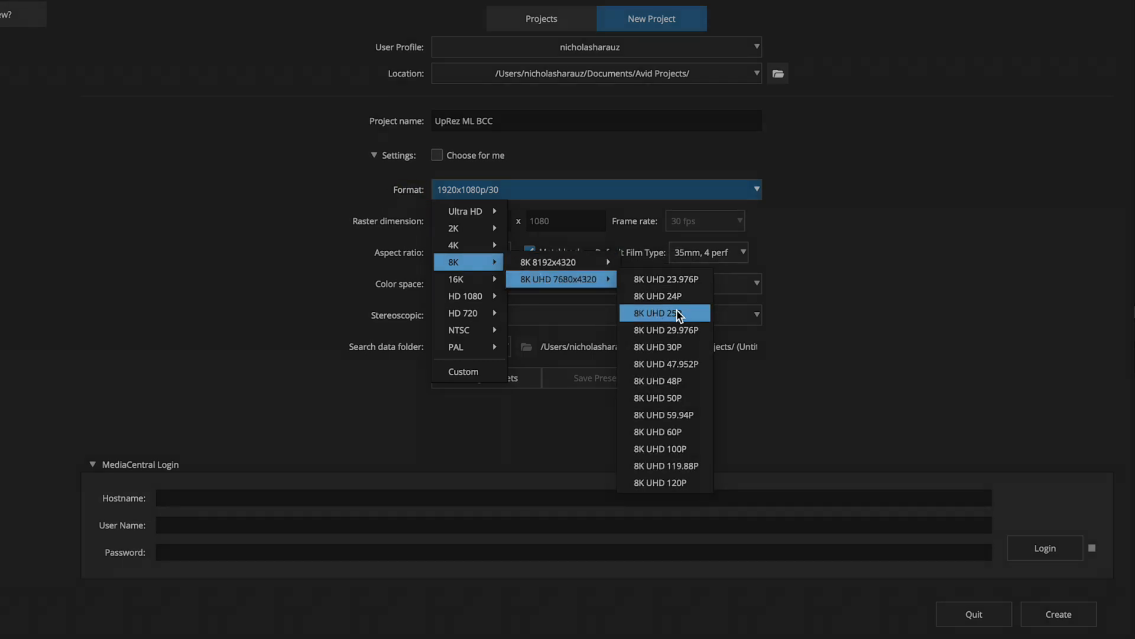
click(689, 346)
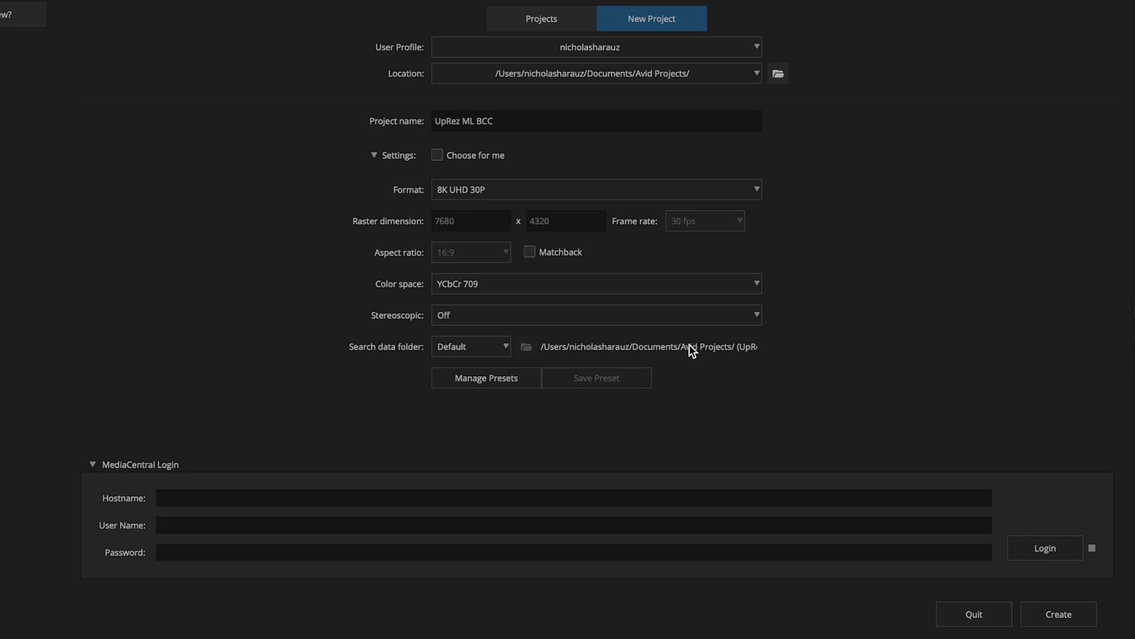
click(654, 283)
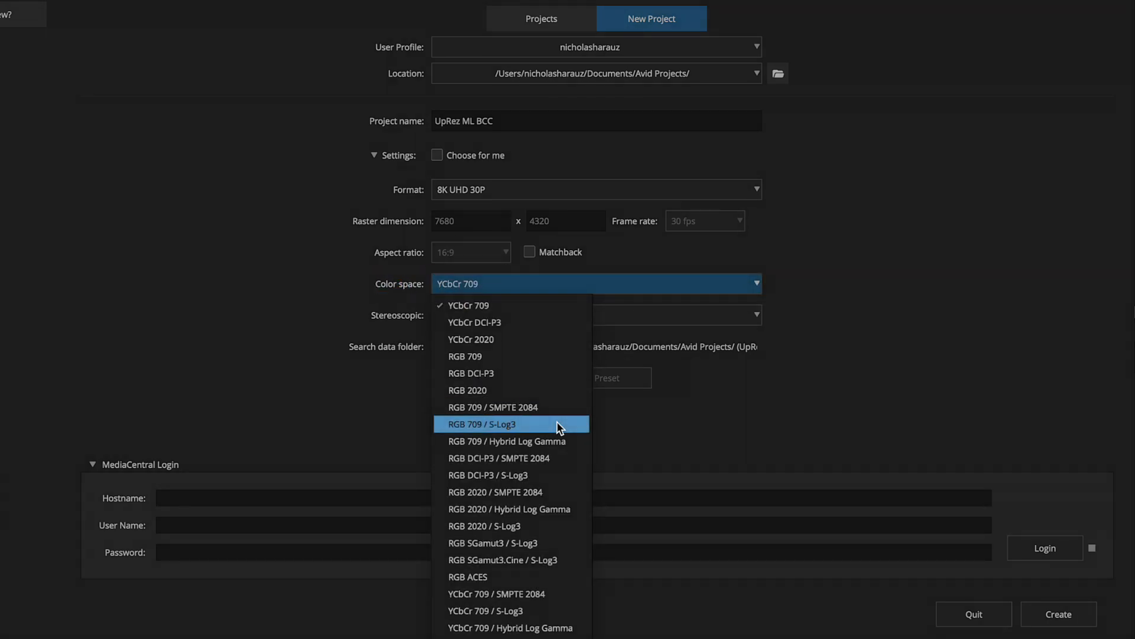
click(556, 390)
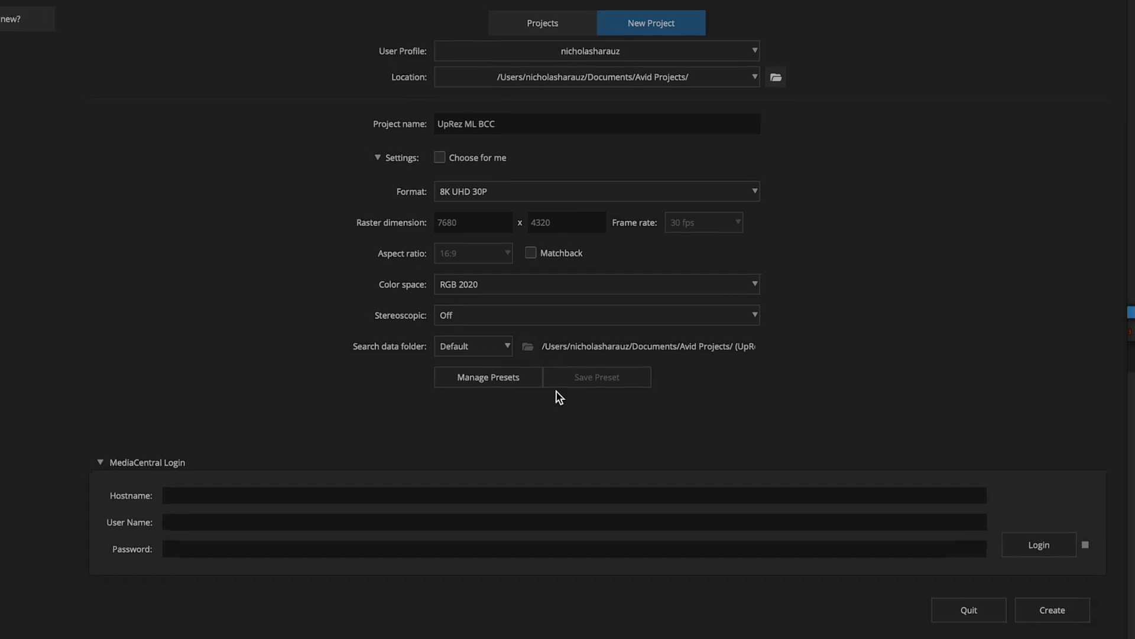
click(959, 549)
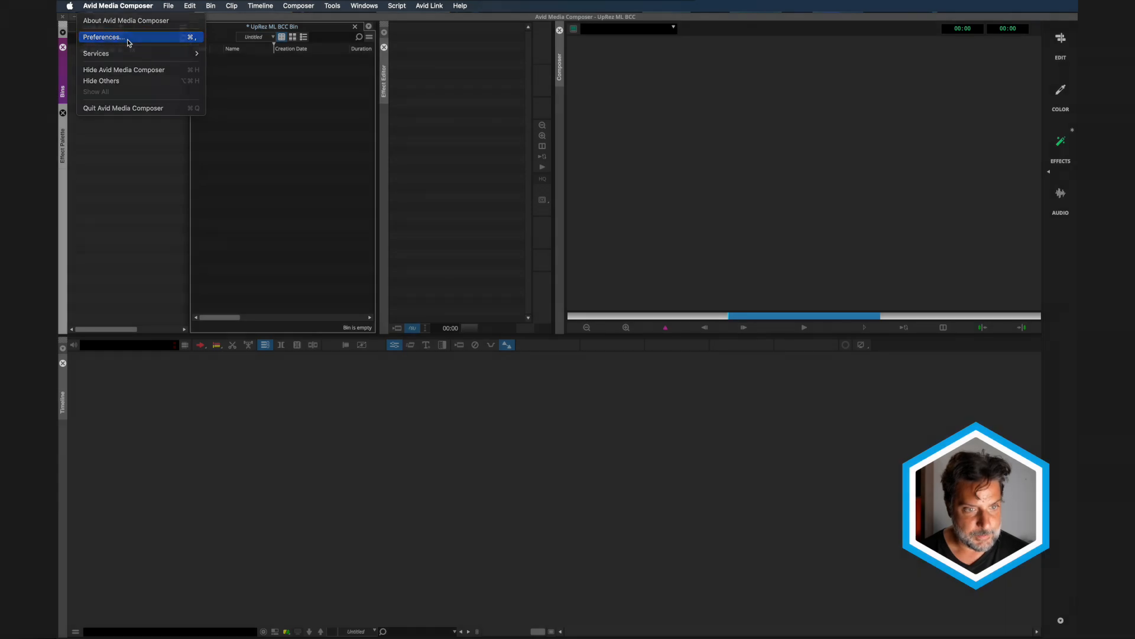
Confirm the user Import settings with the image size adjustment set to not resize smaller images, and close the settings
click(128, 40)
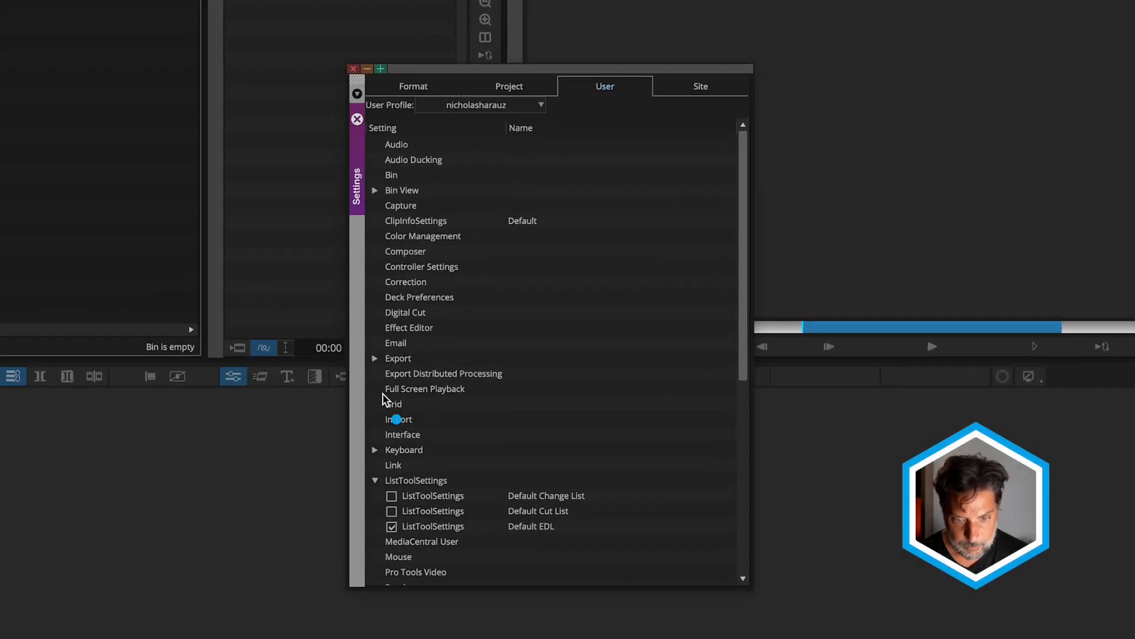
double_click(400, 419)
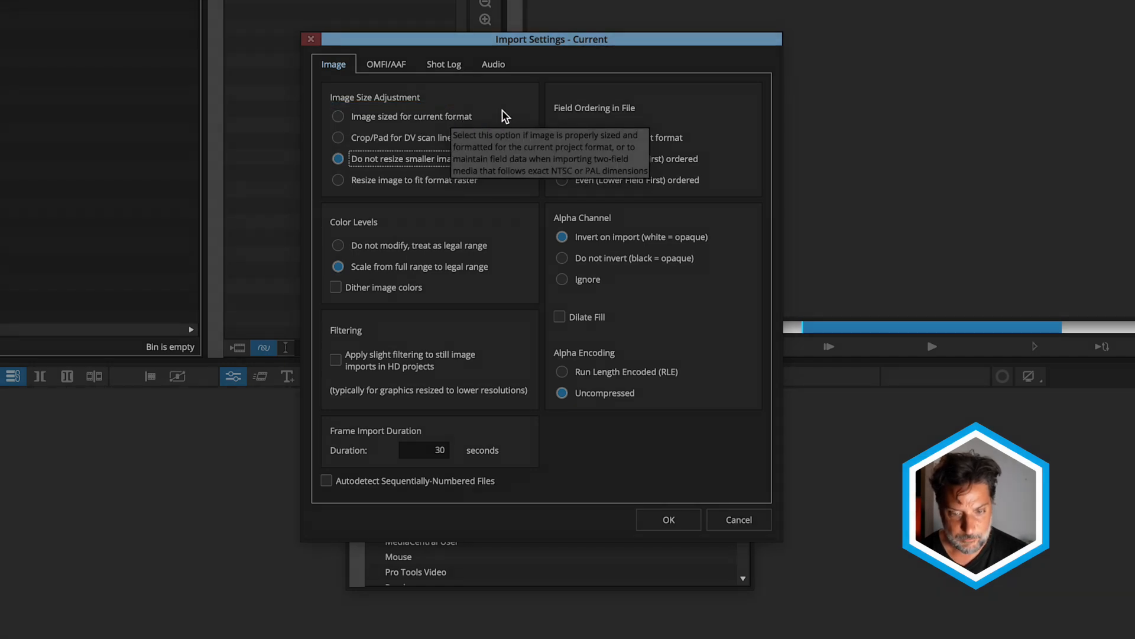
click(668, 519)
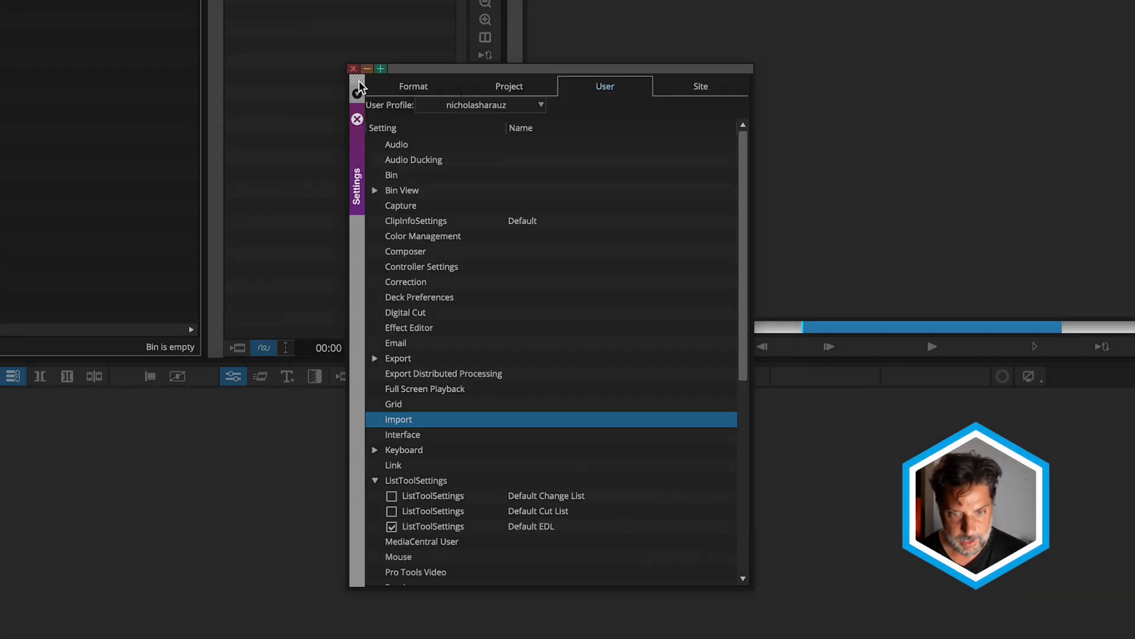
click(353, 69)
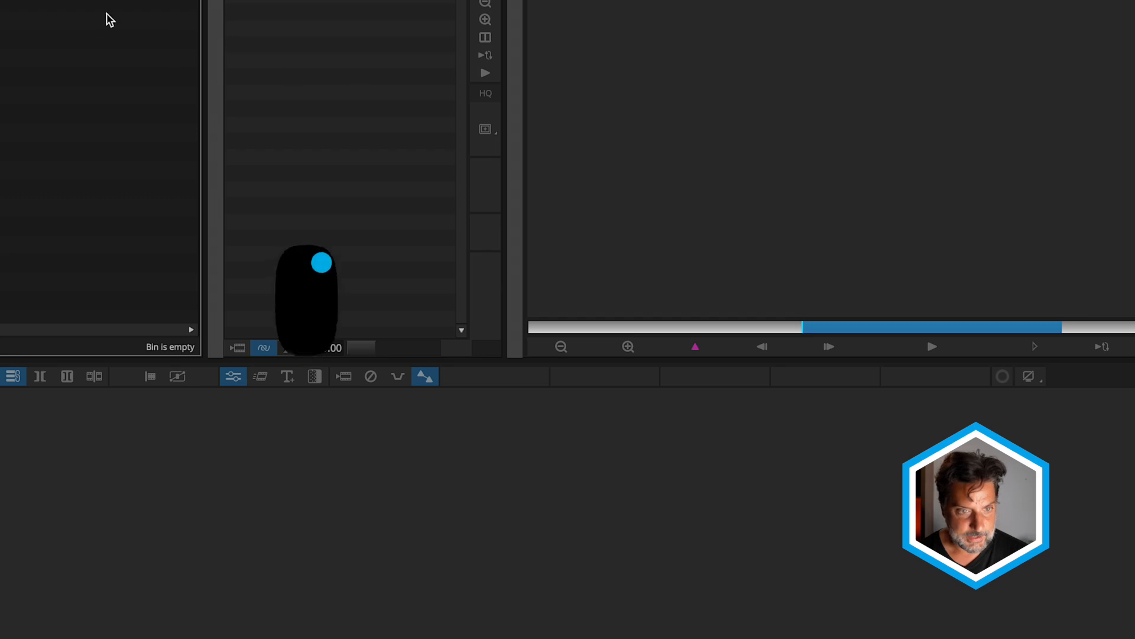
Import the IMG_5387.MOV file into the UpRez ML BCC bin
right_click(38, 13)
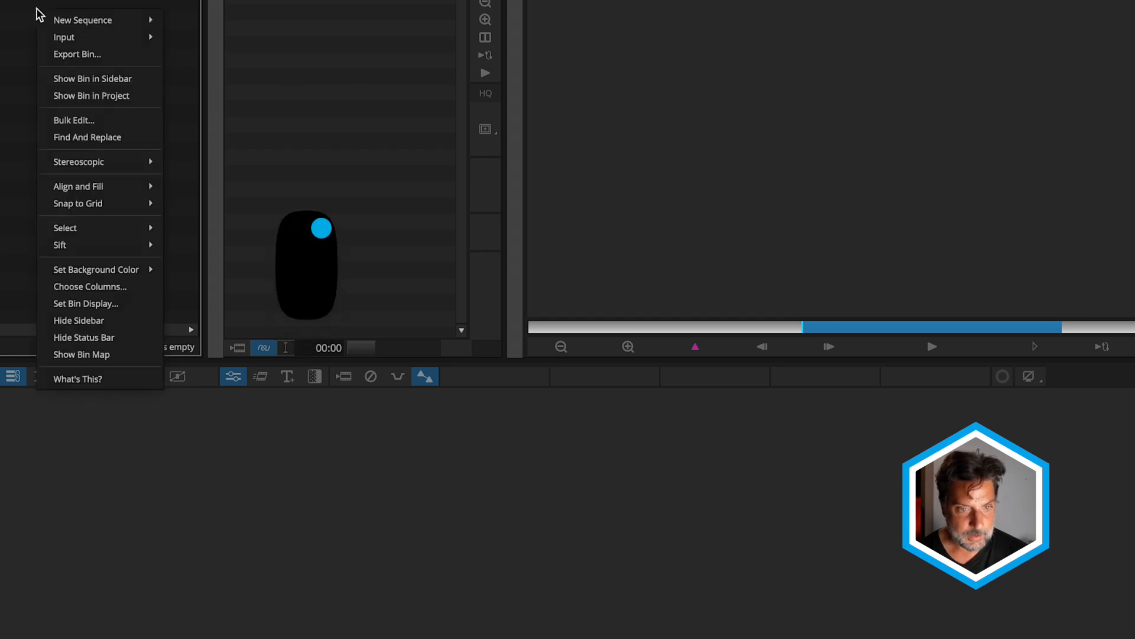
mouse_move(69, 39)
click(218, 54)
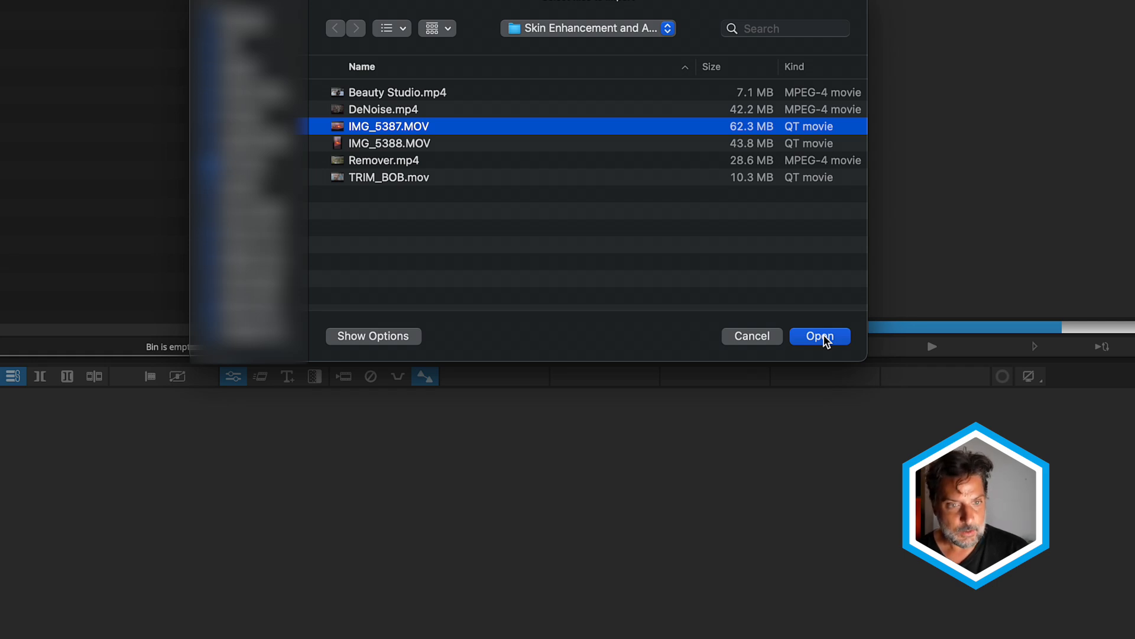
click(824, 338)
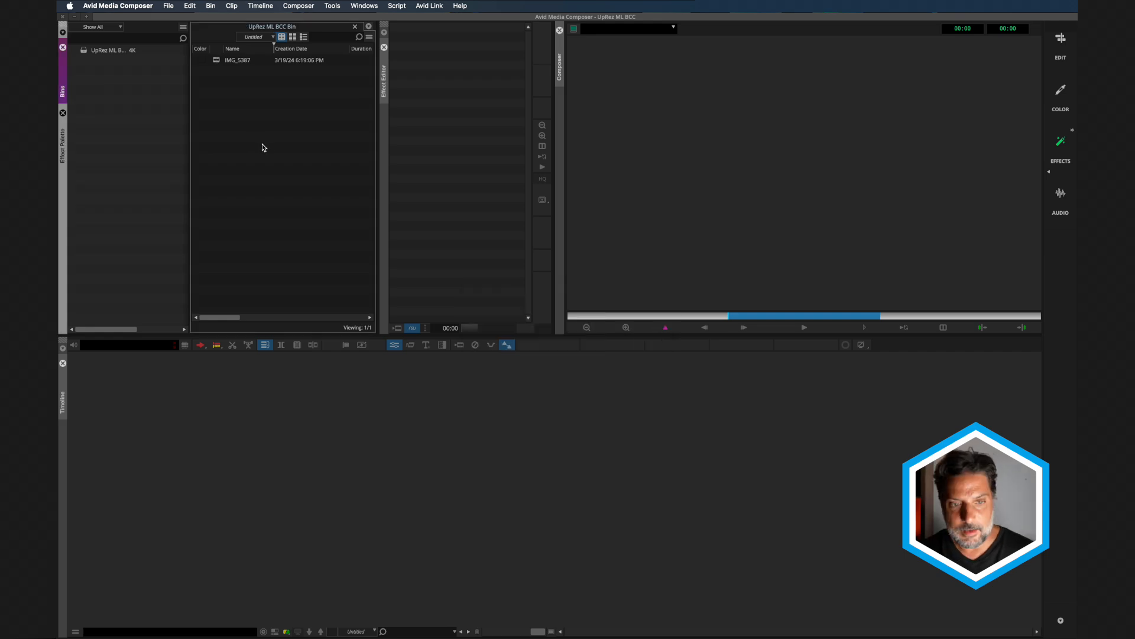
Create a new sequence in the bin and name it "UpRes"
right_click(227, 106)
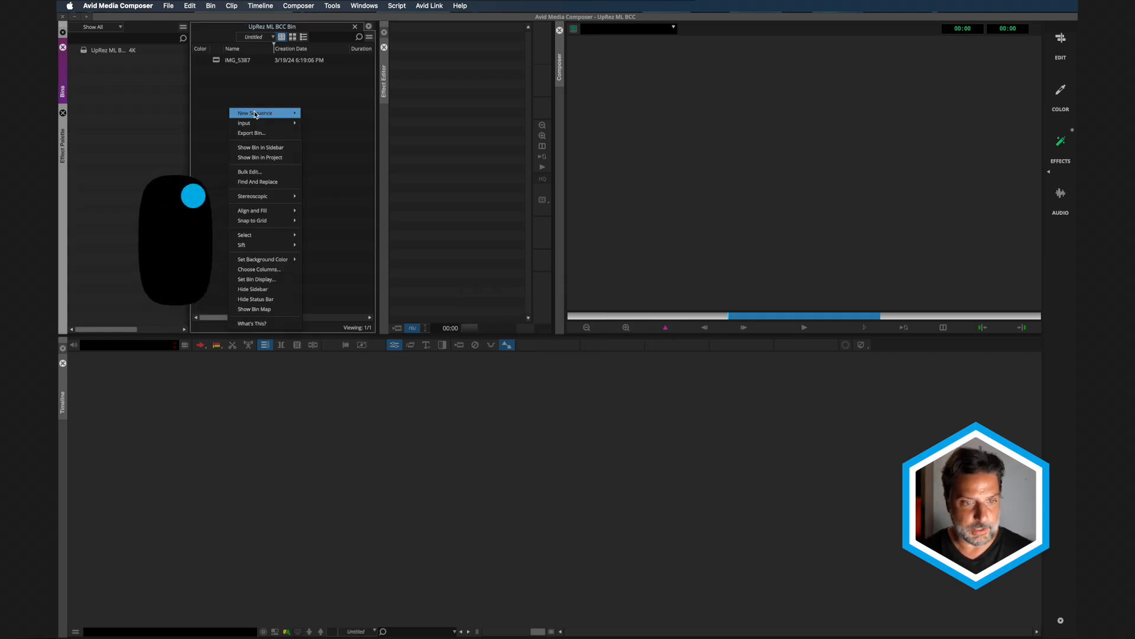
click(315, 112)
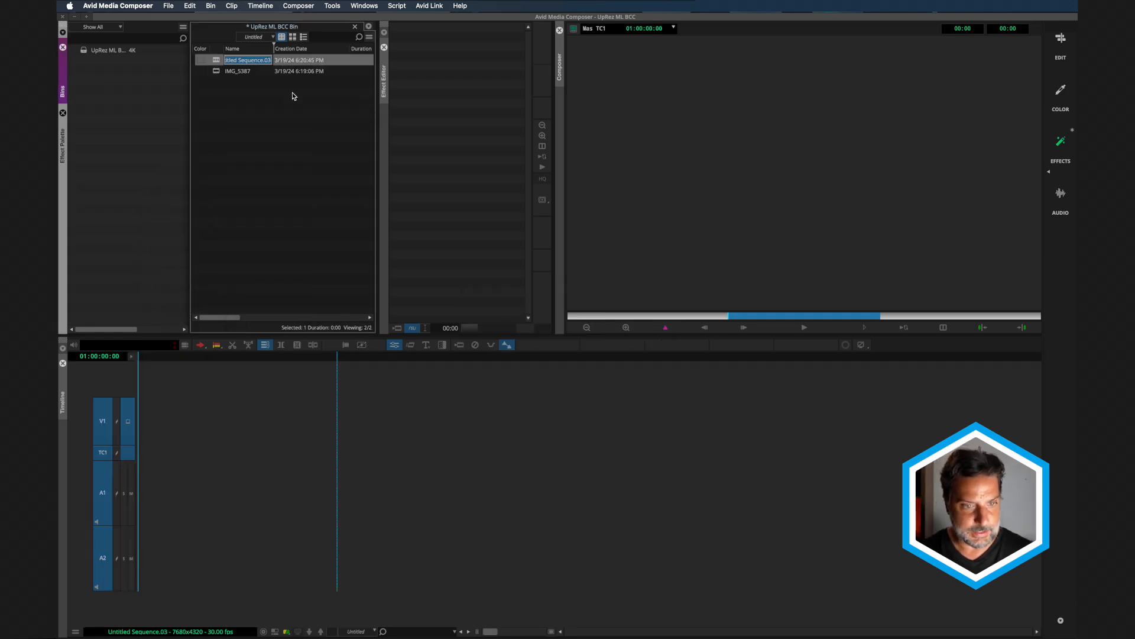
text(Up)
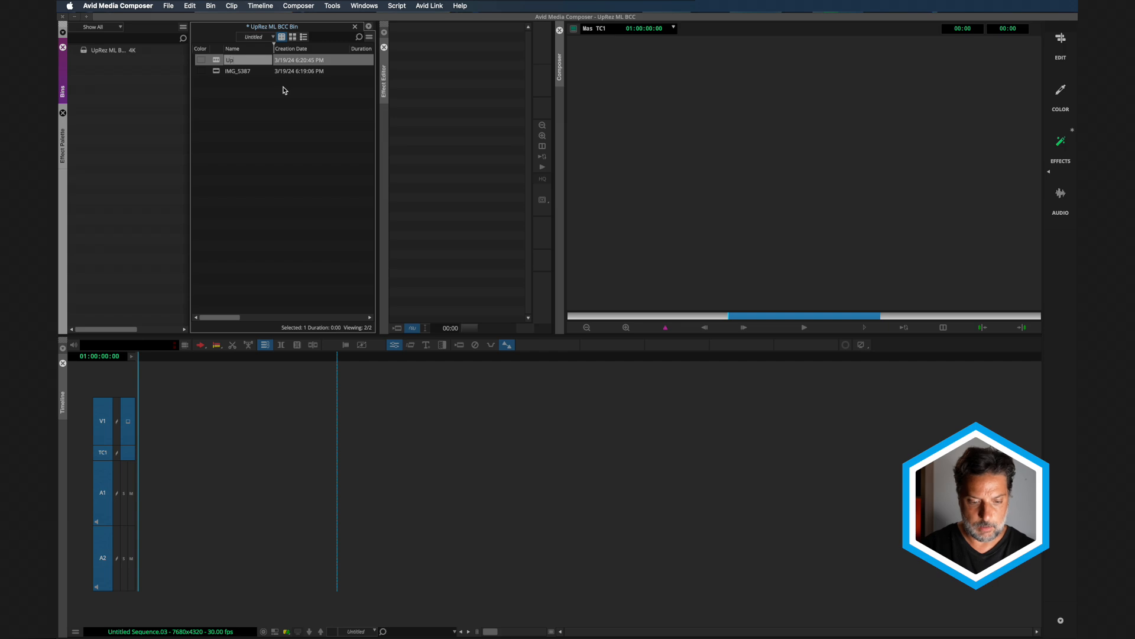
text(Res)
key(Return)
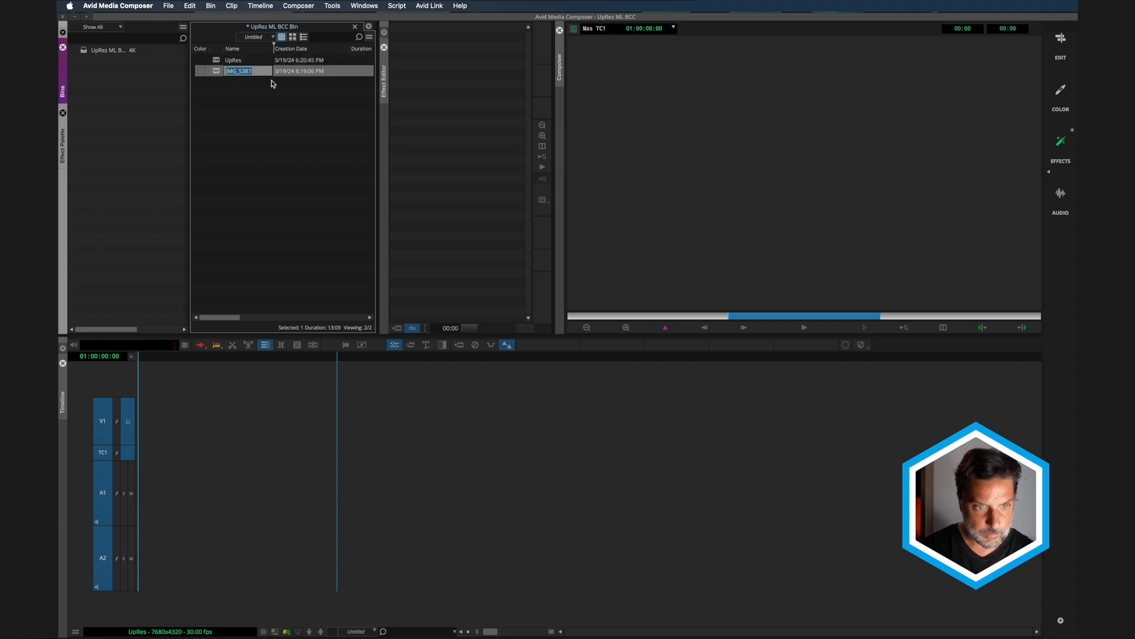
Edit the IMG_5387 clip into the start of the UpRes sequence and park the playhead at 01:00:04:00
drag(216, 71, 219, 468)
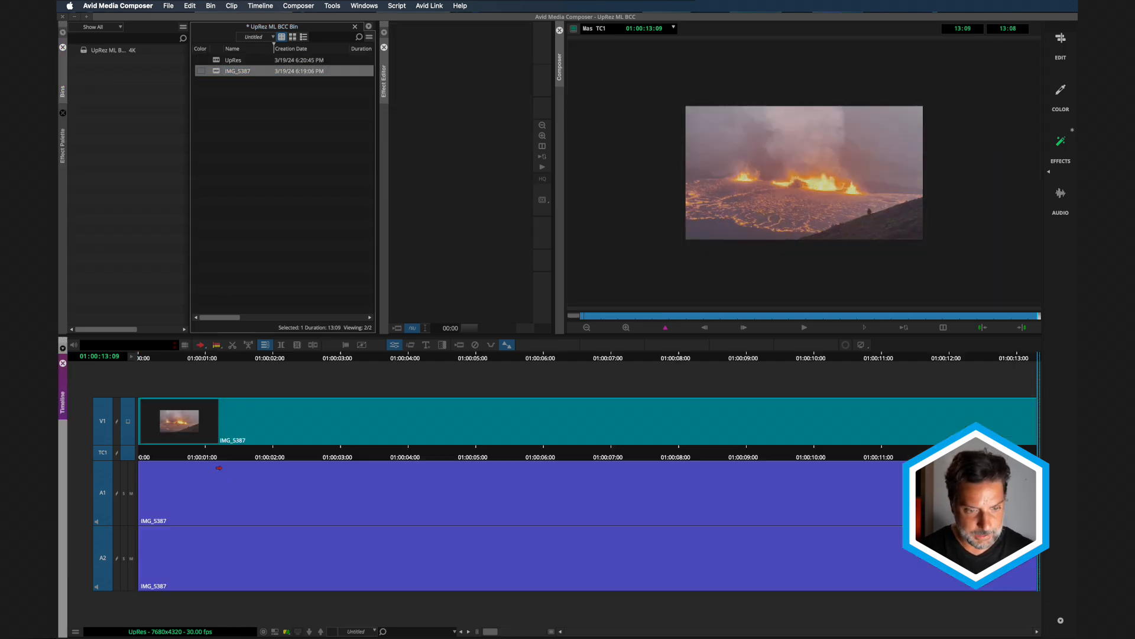
click(409, 359)
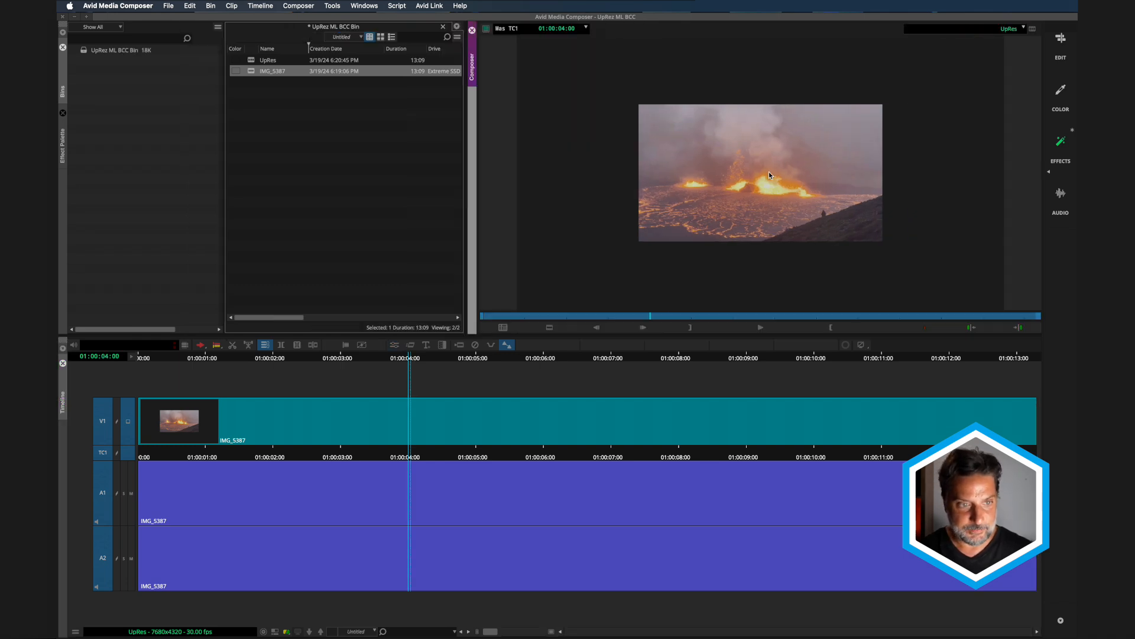
Apply the BCC+UpRes ML filter from the BCC image restoration effects to the IMG_5387 clip on V1
click(62, 145)
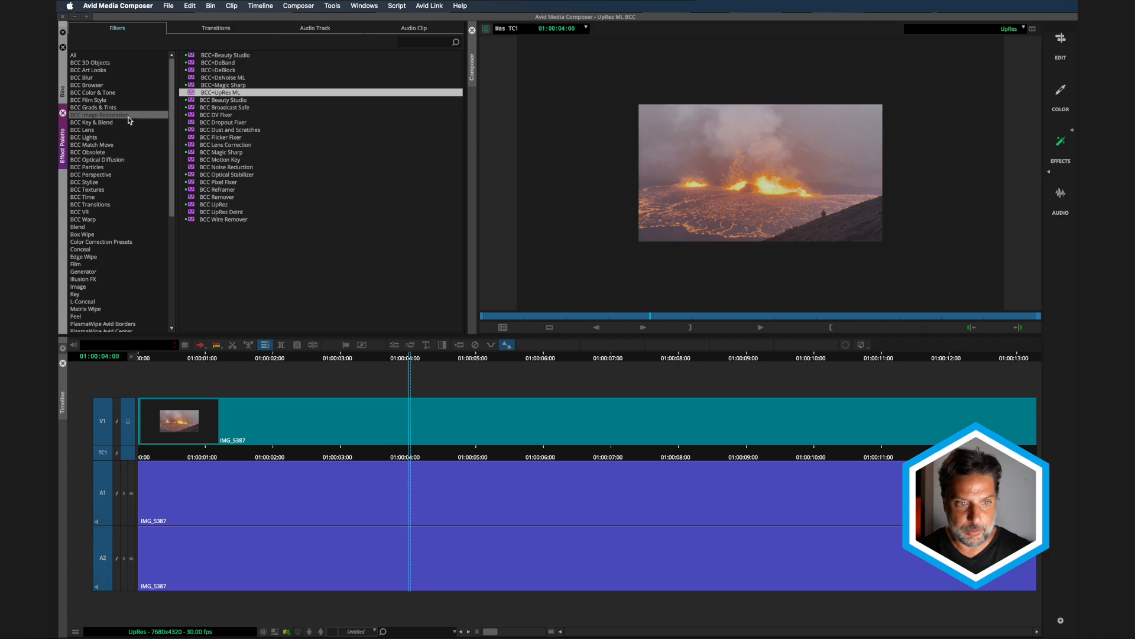
drag(196, 97, 191, 94)
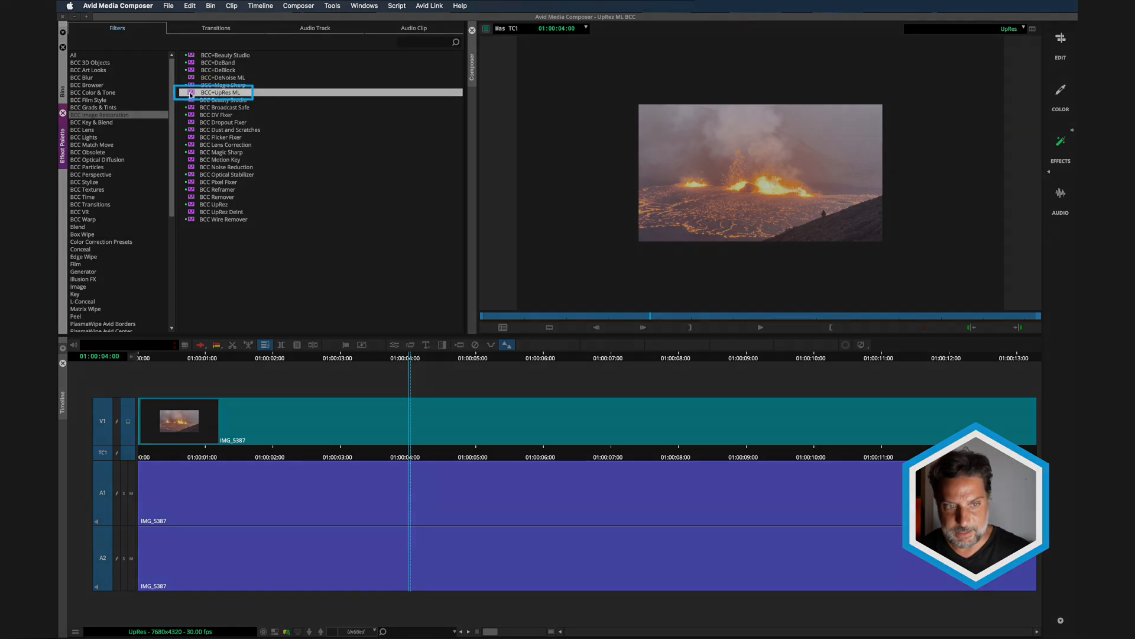
drag(231, 195, 417, 426)
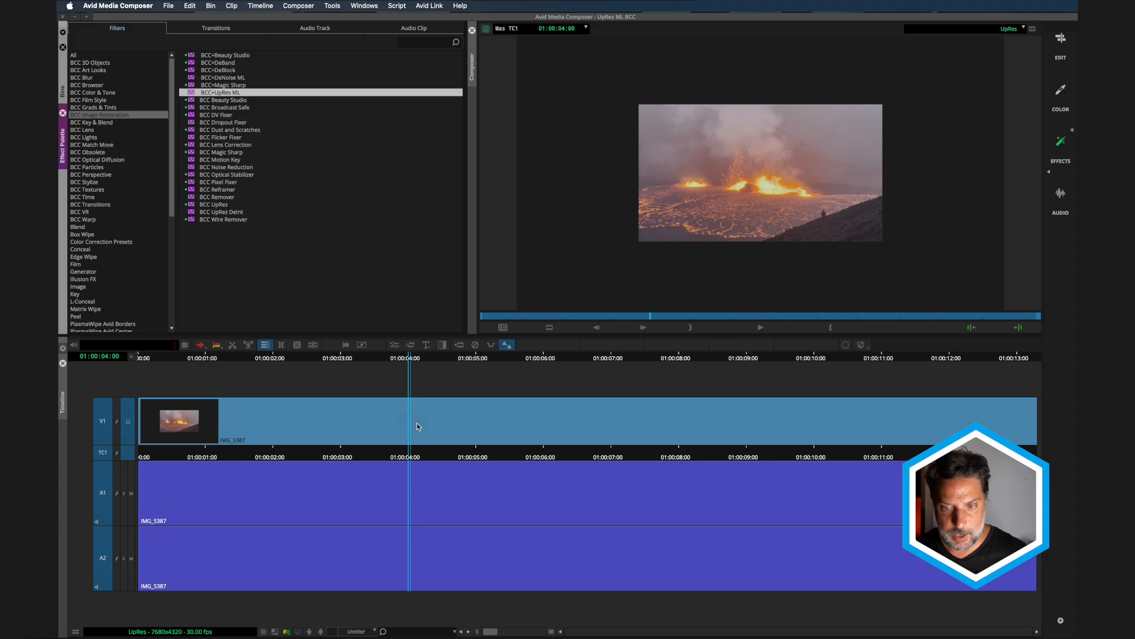
drag(417, 424, 417, 423)
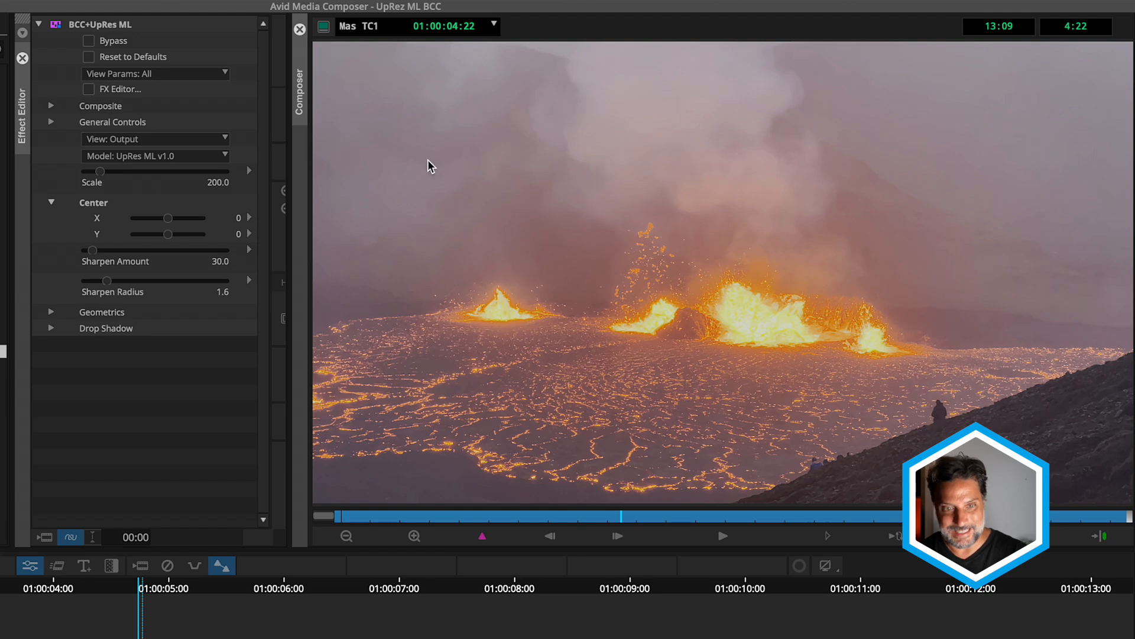
Compare the clip with the UpRes effect bypassed and active, and try out the effect's Scale parameter
click(89, 41)
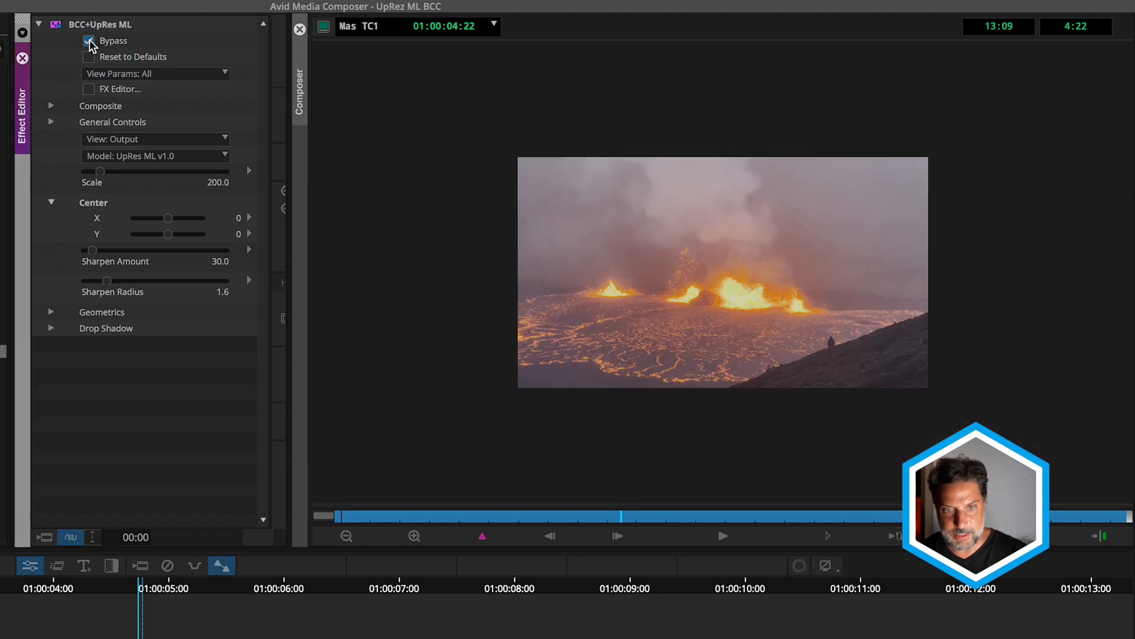
click(89, 42)
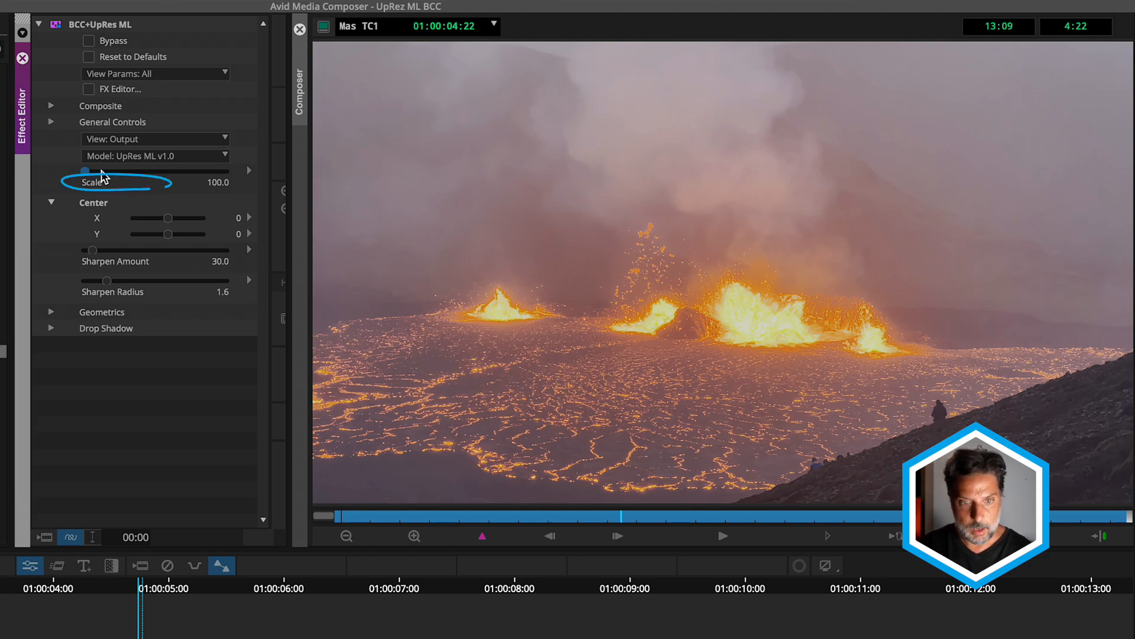
click(101, 171)
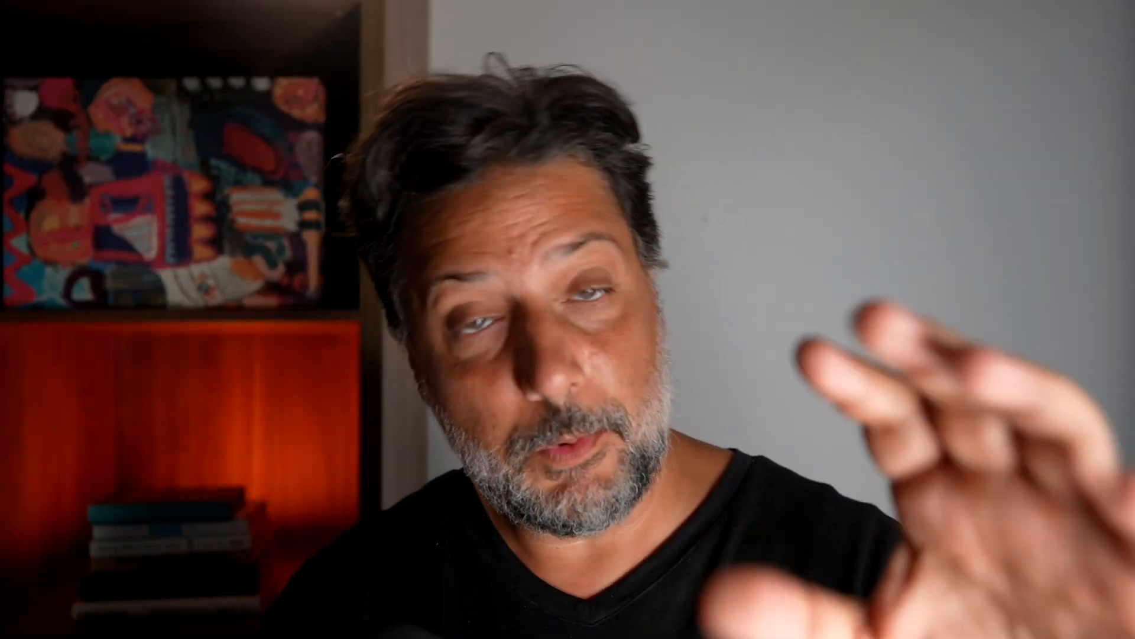